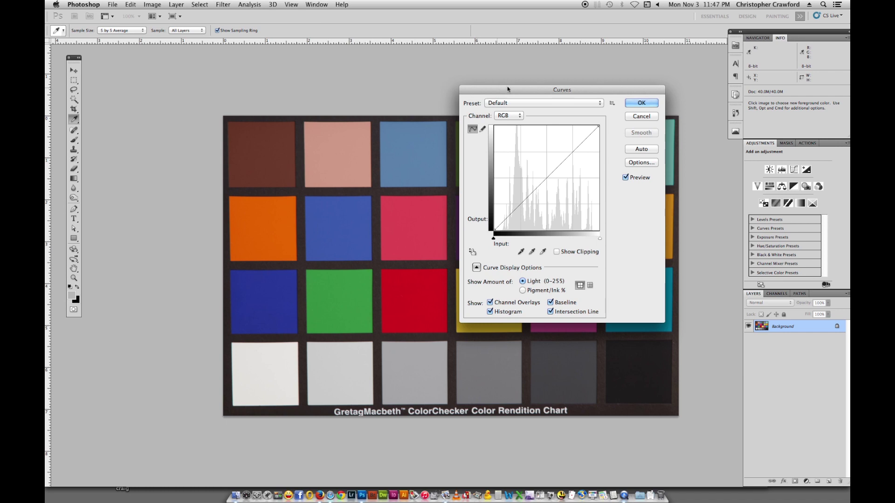
Move the Curves dialog beside the chart, then test a midtone point and delete it.
{"action": "left_click_drag", "start_coordinate": [523, 88], "coordinate": [501, 81]}
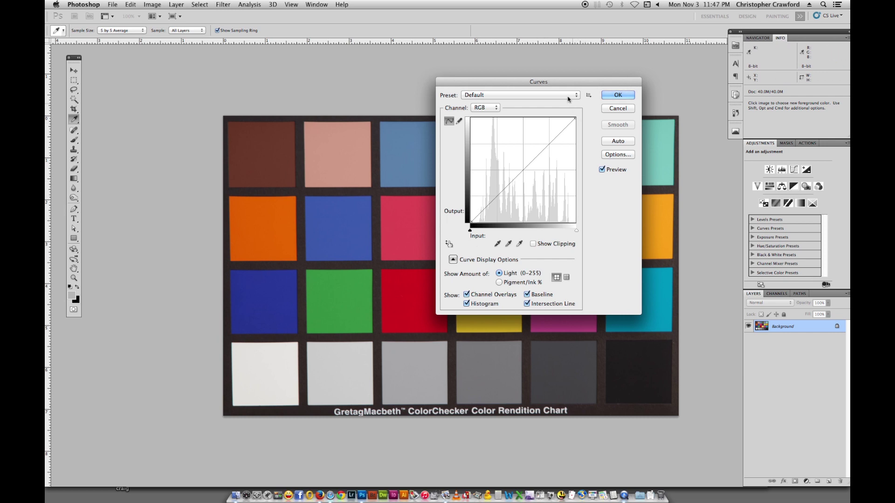
{"action": "left_click_drag", "start_coordinate": [561, 83], "coordinate": [568, 71]}
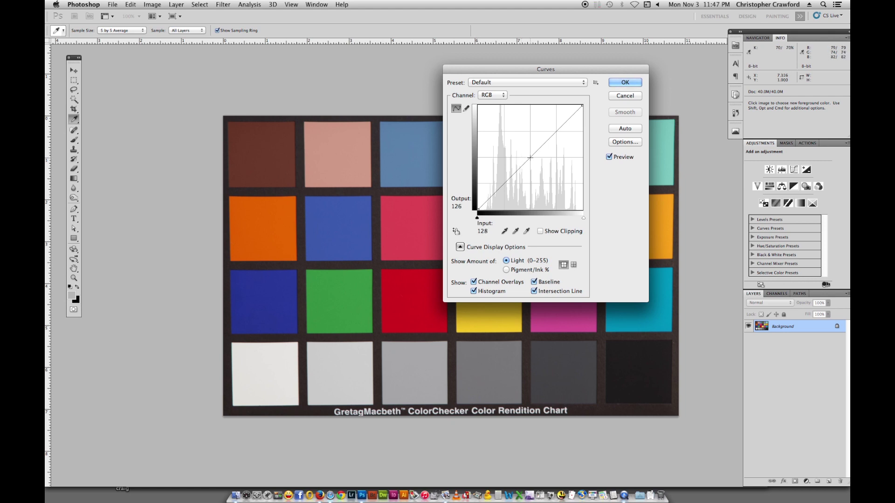
{"action": "left_click_drag", "start_coordinate": [530, 158], "coordinate": [526, 154]}
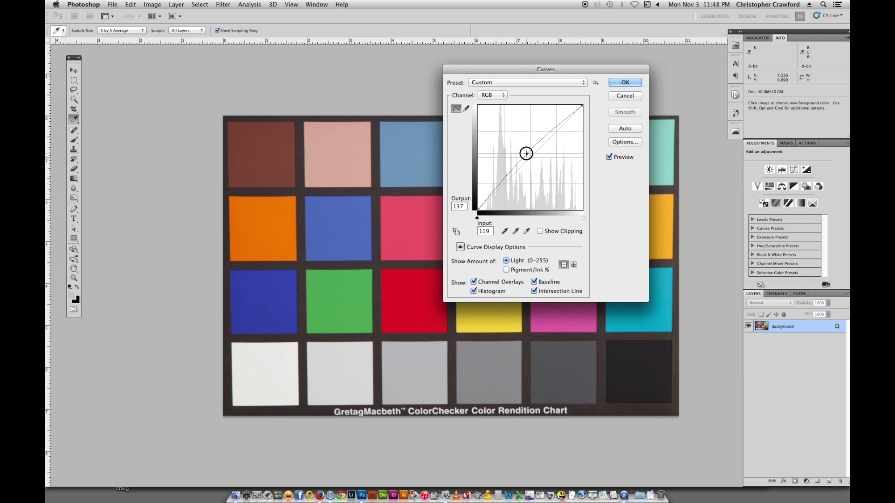
{"action": "left_click_drag", "start_coordinate": [526, 153], "coordinate": [529, 157]}
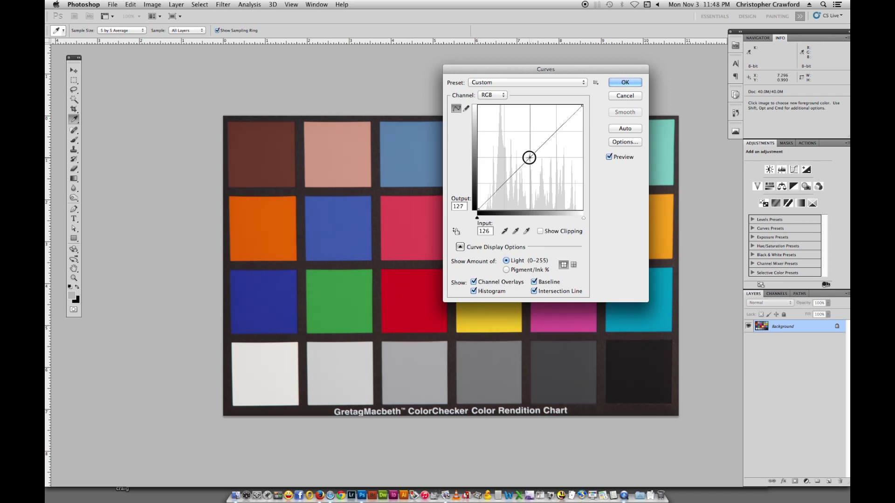
{"action": "key", "text": "BackSpace"}
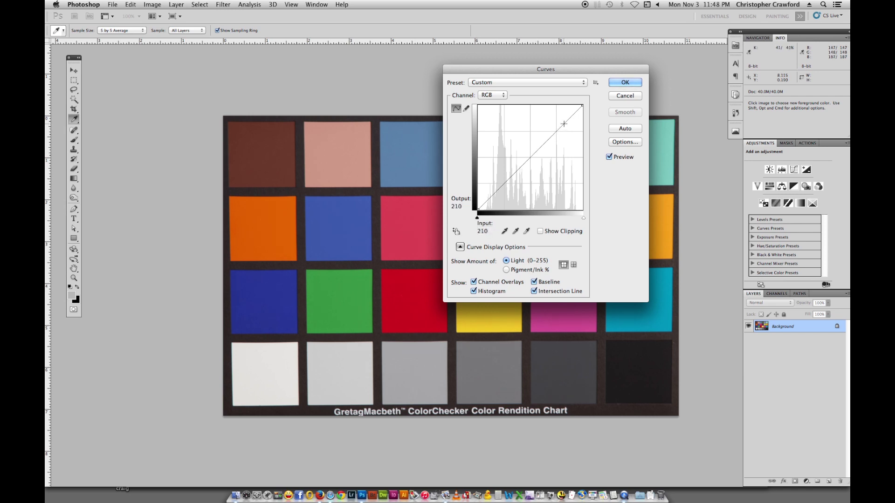
Try and remove a highlight point, then lift a shadow point to input 30, output 37.
{"action": "left_click_drag", "start_coordinate": [564, 124], "coordinate": [563, 120]}
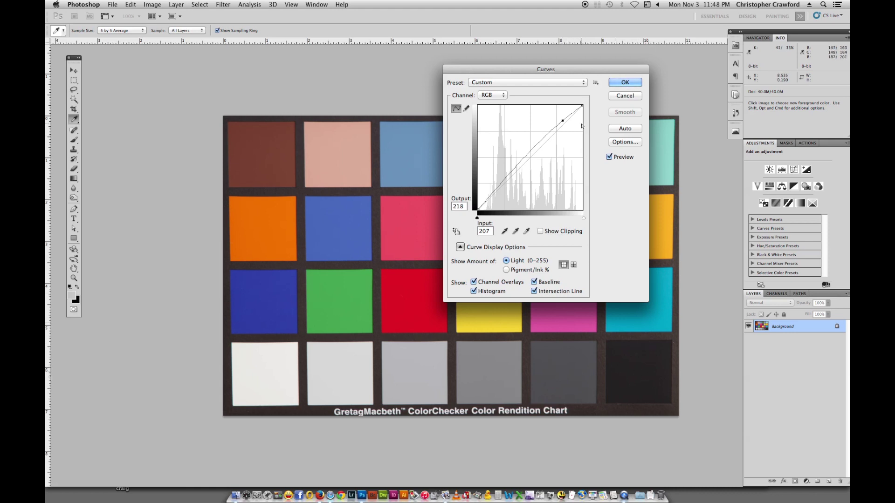
{"action": "left_click", "coordinate": [565, 121], "text": "super"}
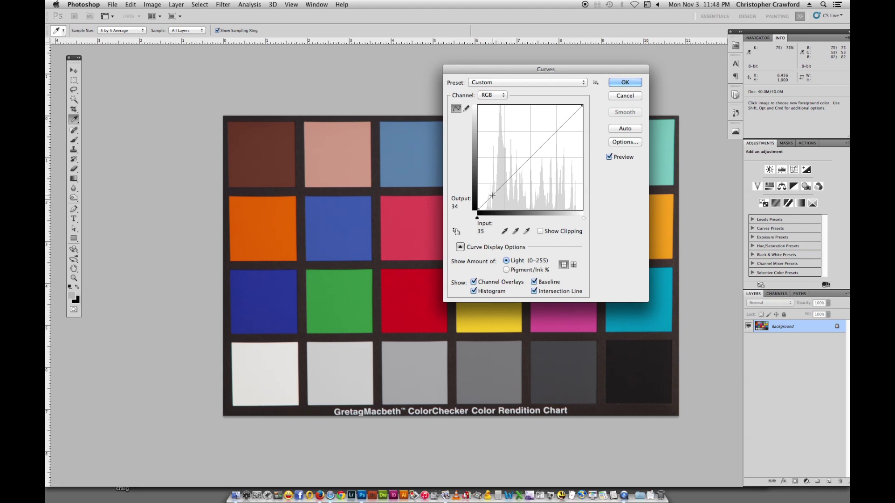
{"action": "left_click_drag", "start_coordinate": [492, 195], "coordinate": [489, 194]}
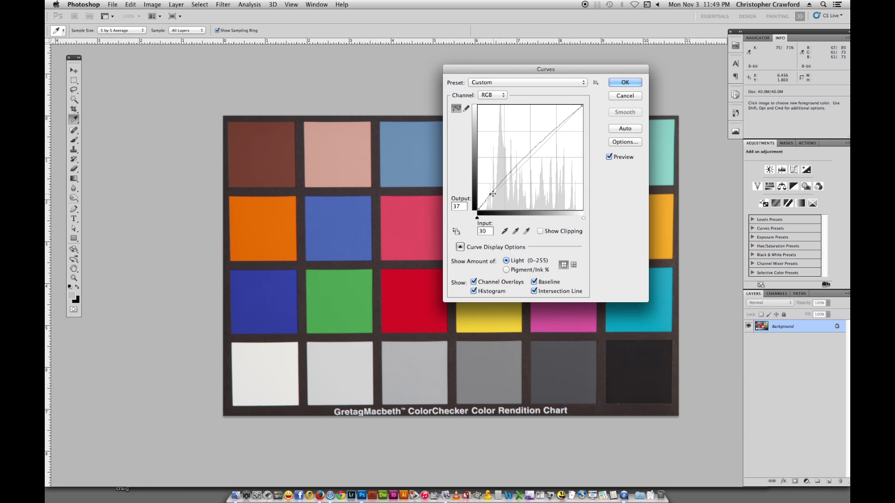
Fine-tune the shadow point and add a highlight point pulled slightly down.
{"action": "left_click_drag", "start_coordinate": [489, 194], "coordinate": [489, 194]}
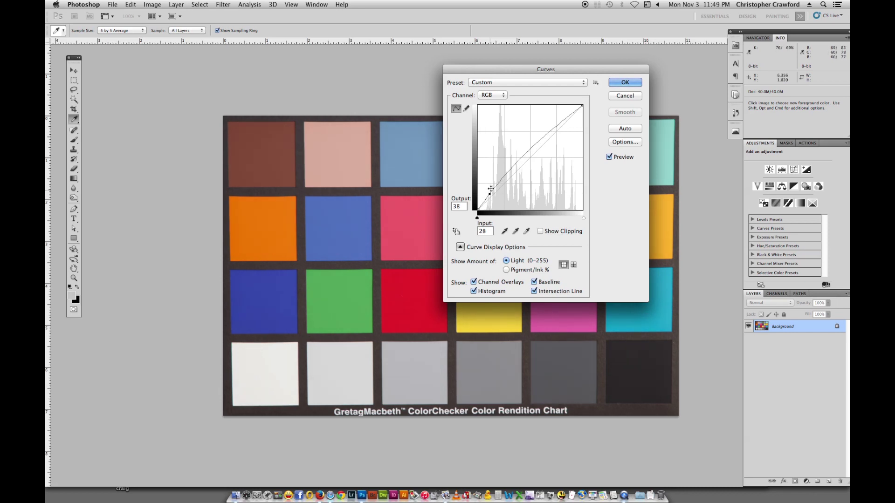
{"action": "left_click", "coordinate": [563, 120]}
{"action": "left_click_drag", "start_coordinate": [563, 120], "coordinate": [564, 123]}
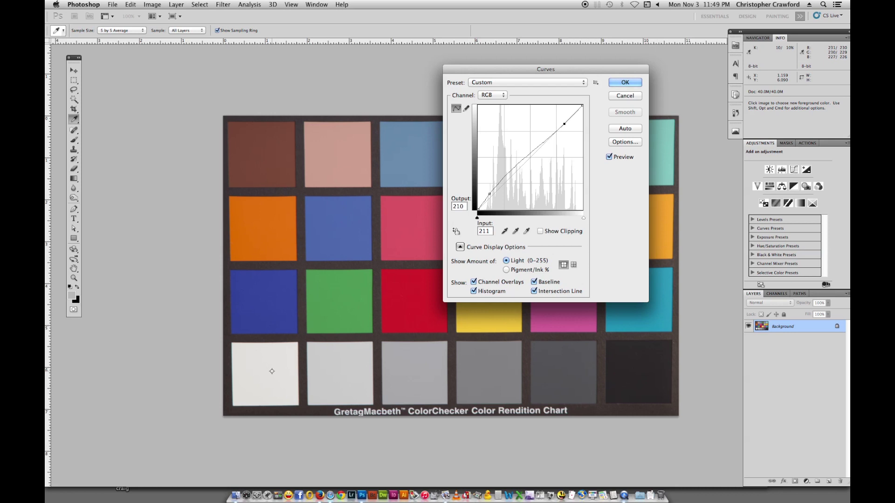
Compare with Preview off and on, then lower the highlight point to input 216, output 206.
{"action": "left_click", "coordinate": [609, 158]}
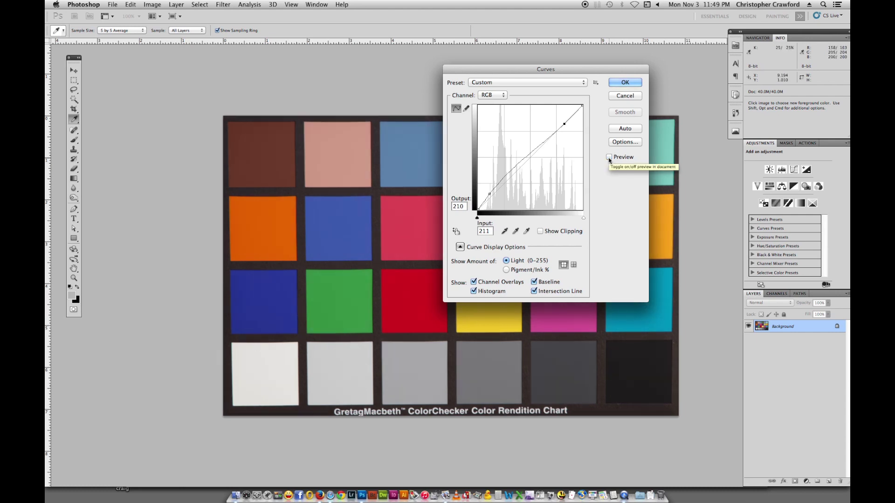
{"action": "left_click", "coordinate": [609, 157]}
{"action": "left_click", "coordinate": [609, 157]}
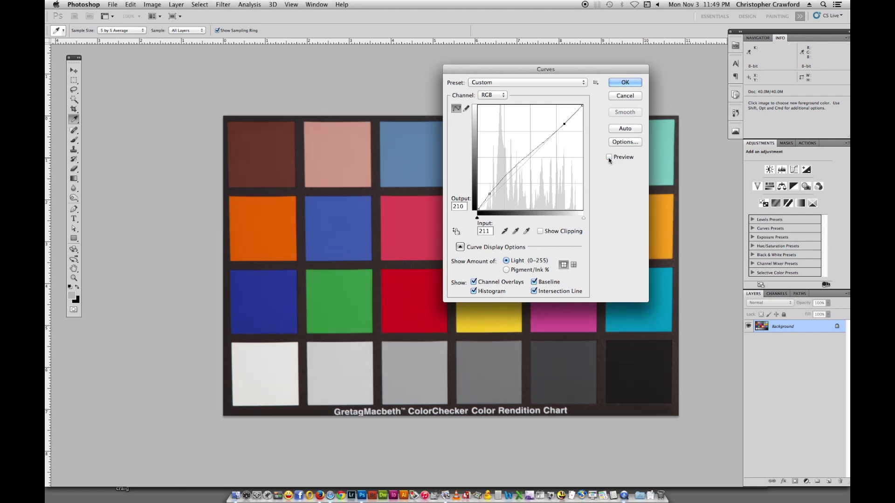
{"action": "left_click", "coordinate": [609, 158]}
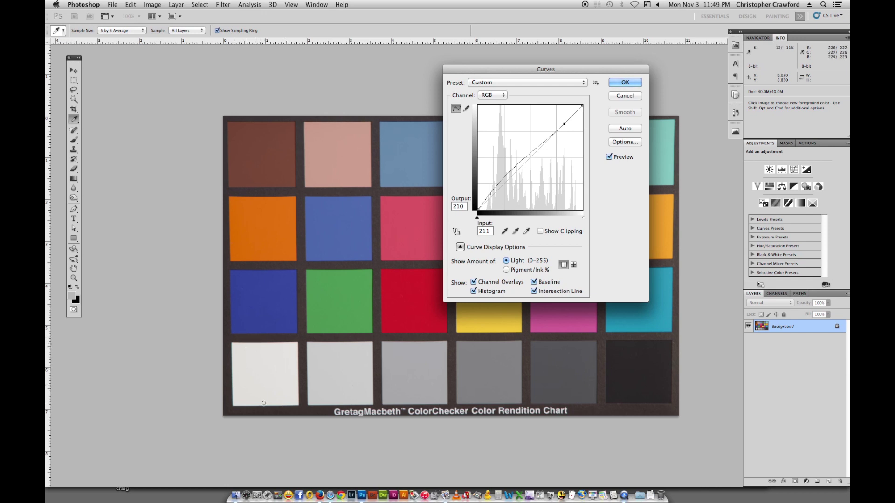
{"action": "left_click", "coordinate": [609, 157]}
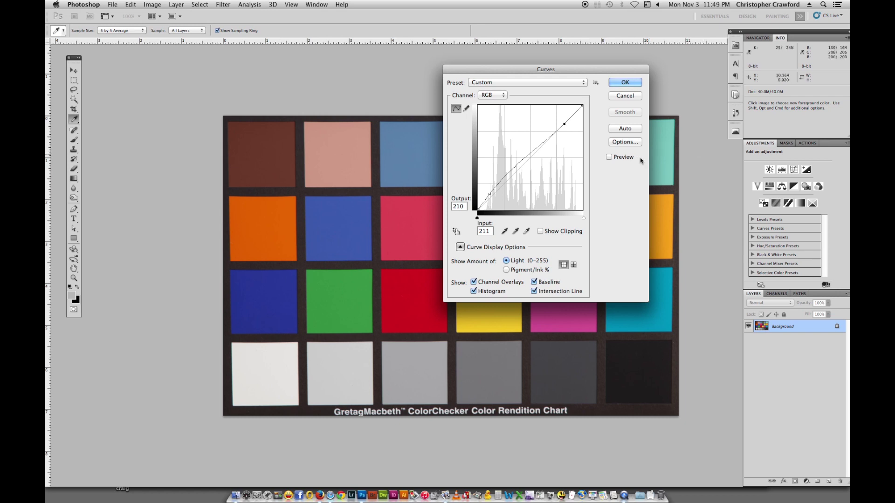
{"action": "left_click", "coordinate": [609, 157]}
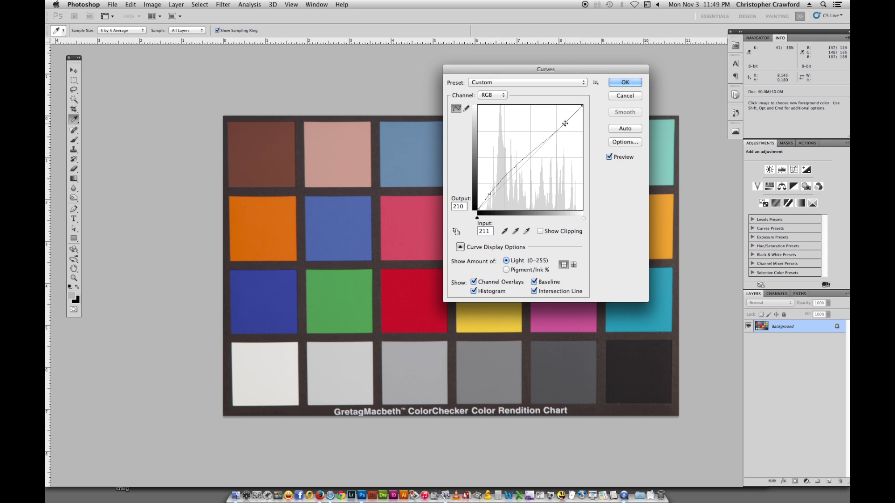
{"action": "left_click_drag", "start_coordinate": [565, 124], "coordinate": [568, 125]}
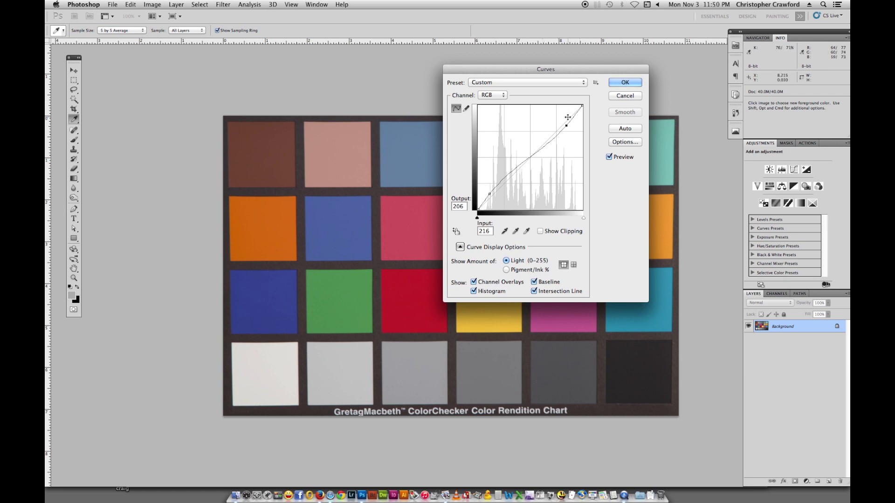
Delete the highlight and shadow points from the RGB curve.
{"action": "key", "text": "Delete"}
{"action": "left_click", "coordinate": [487, 194]}
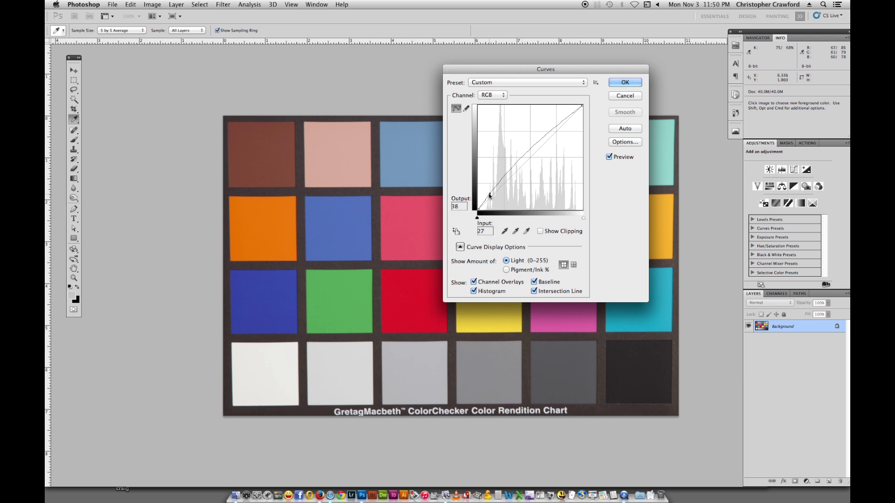
{"action": "key", "text": "Delete"}
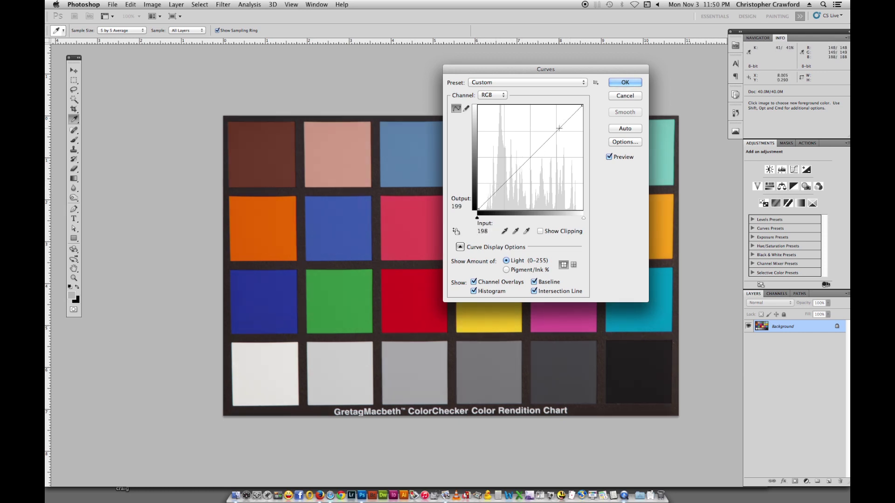
Build a trial S-curve, compare it with Preview toggled, then remove both its points.
{"action": "left_click_drag", "start_coordinate": [558, 130], "coordinate": [560, 121]}
{"action": "left_click_drag", "start_coordinate": [501, 184], "coordinate": [502, 192]}
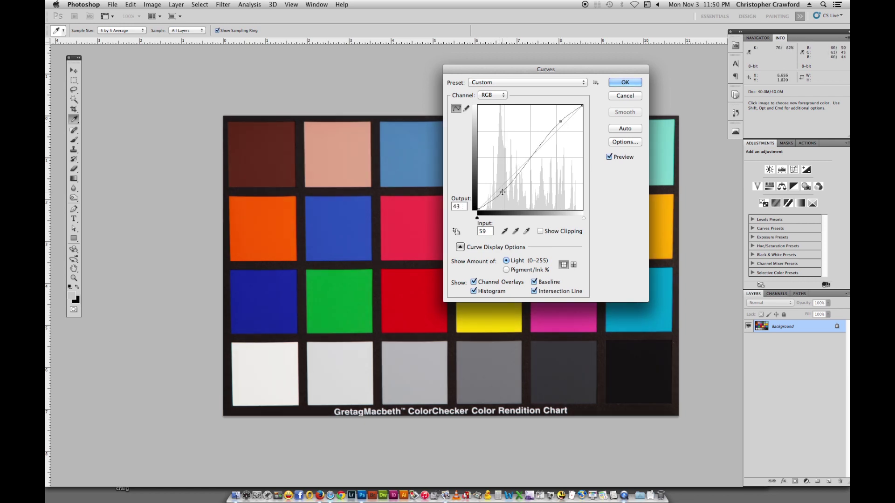
{"action": "left_click", "coordinate": [609, 157]}
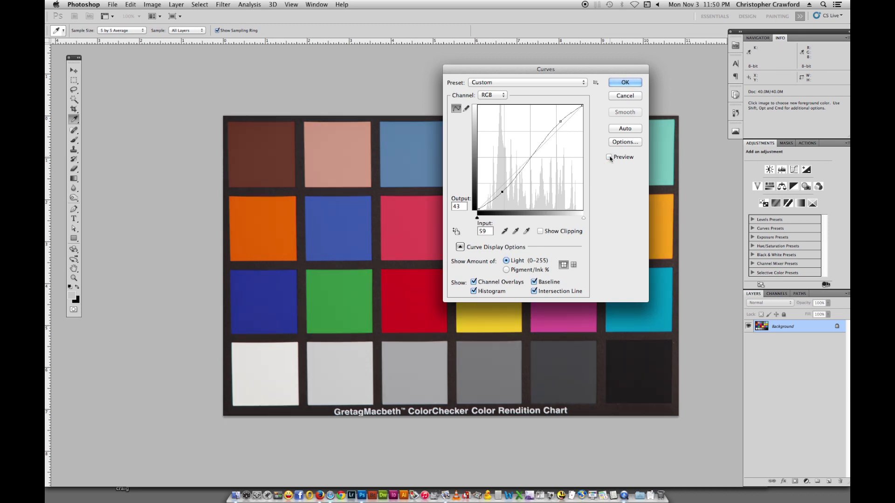
{"action": "left_click", "coordinate": [610, 157]}
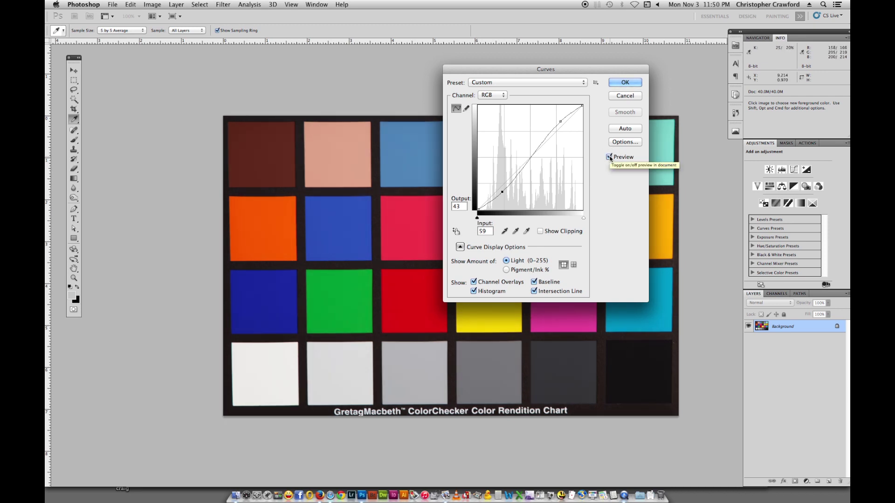
{"action": "left_click", "coordinate": [610, 157]}
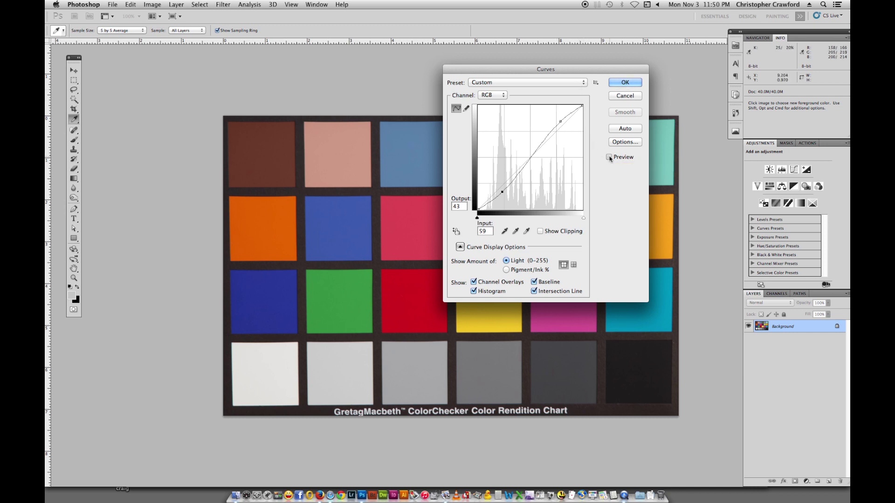
{"action": "left_click", "coordinate": [609, 157]}
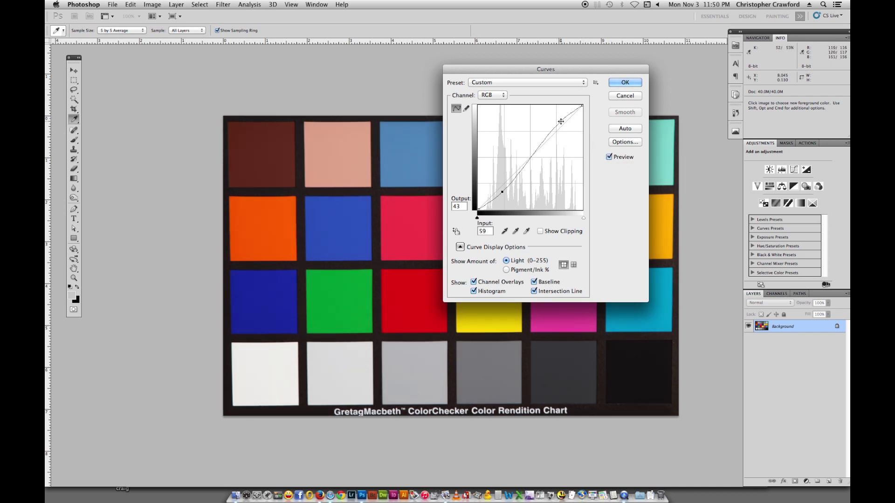
{"action": "left_click", "coordinate": [561, 121], "text": "super"}
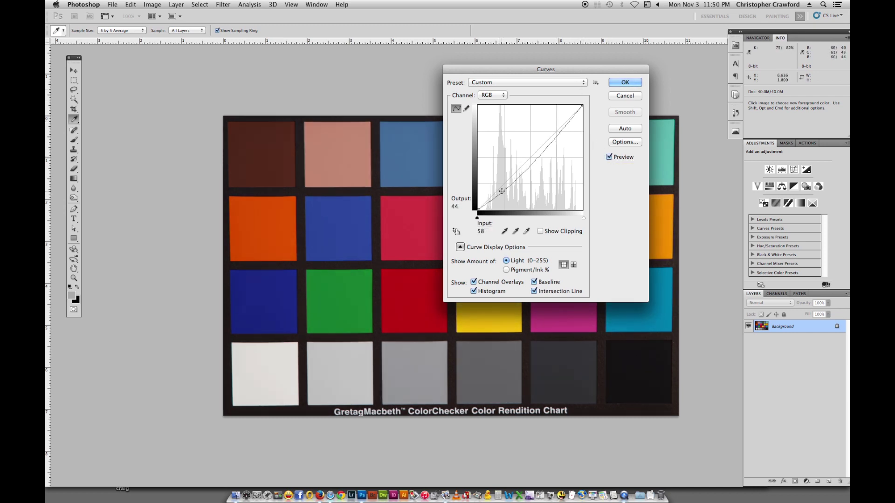
{"action": "left_click", "coordinate": [502, 191], "text": "super"}
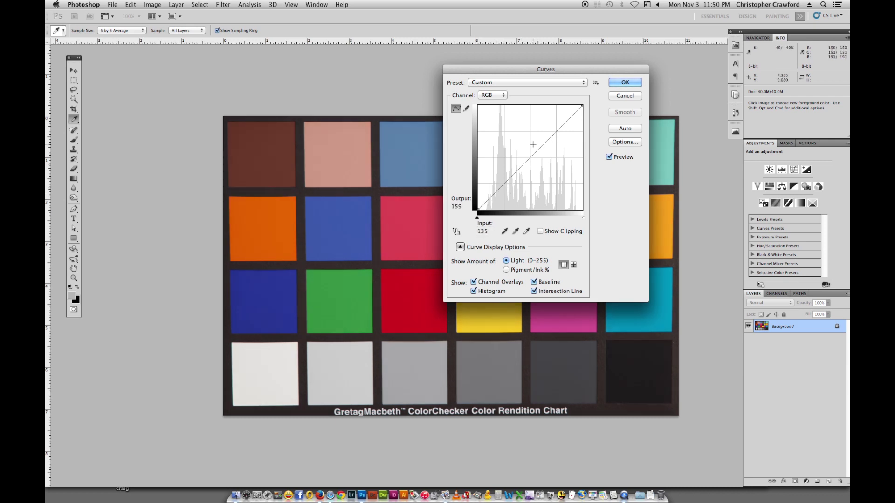
Show the Curves Channel list with RGB, Red, Green and Blue.
{"action": "left_click", "coordinate": [499, 97]}
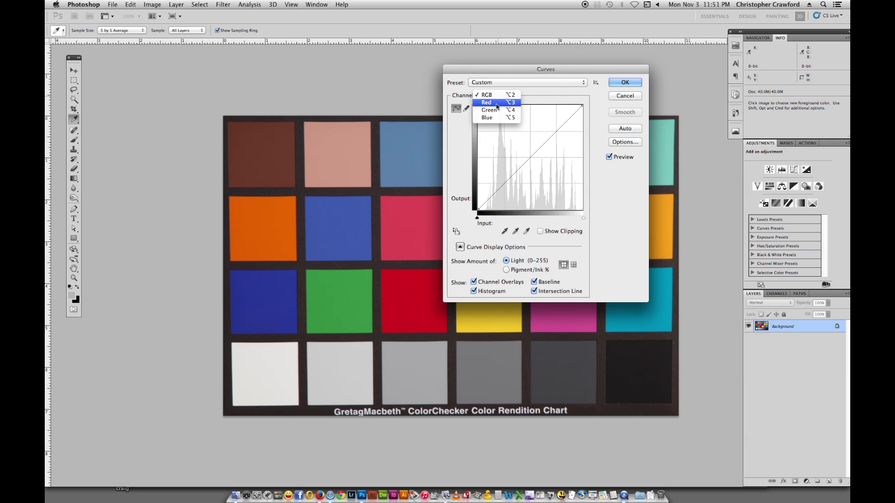
Switch to the Red channel, test a midtone point, then delete it.
{"action": "left_click", "coordinate": [497, 107]}
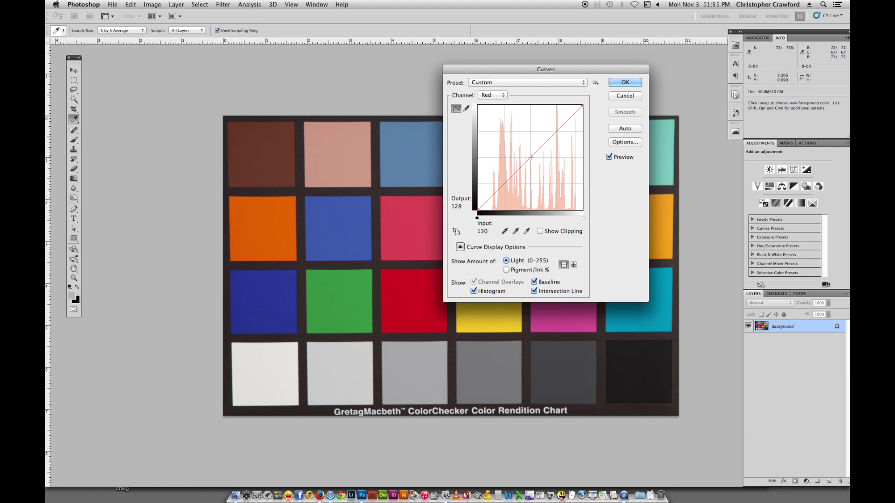
{"action": "mouse_move", "coordinate": [530, 157]}
{"action": "left_mouse_down"}
{"action": "mouse_move", "coordinate": [523, 154]}
{"action": "mouse_move", "coordinate": [533, 163]}
{"action": "left_mouse_up"}
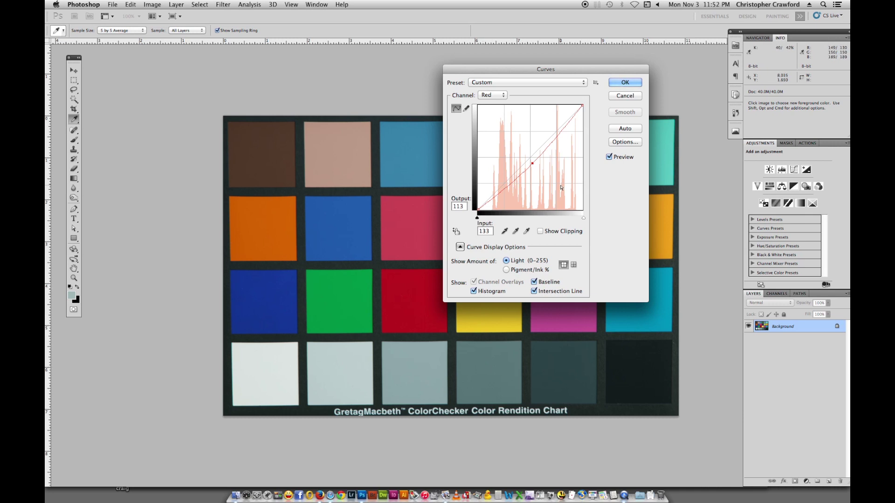
{"action": "key", "text": "Delete"}
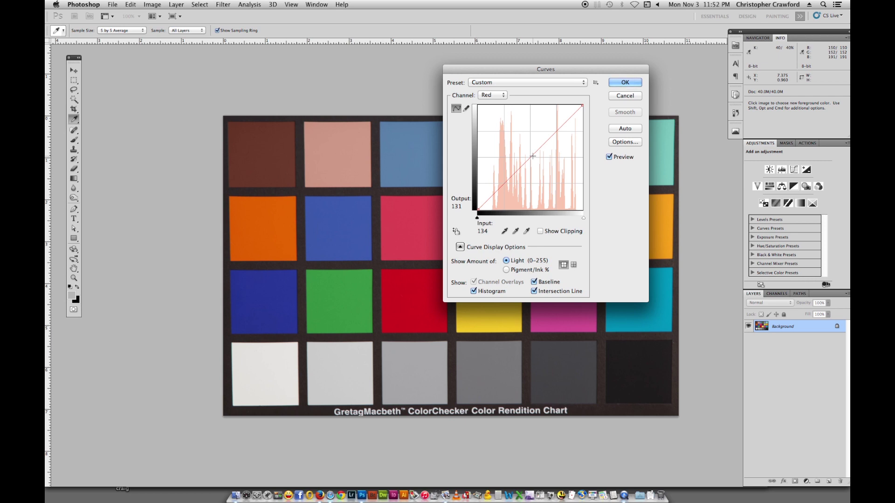
On the Blue channel, bend the shadows down and add an upper point, comparing via Preview.
{"action": "left_click", "coordinate": [497, 97]}
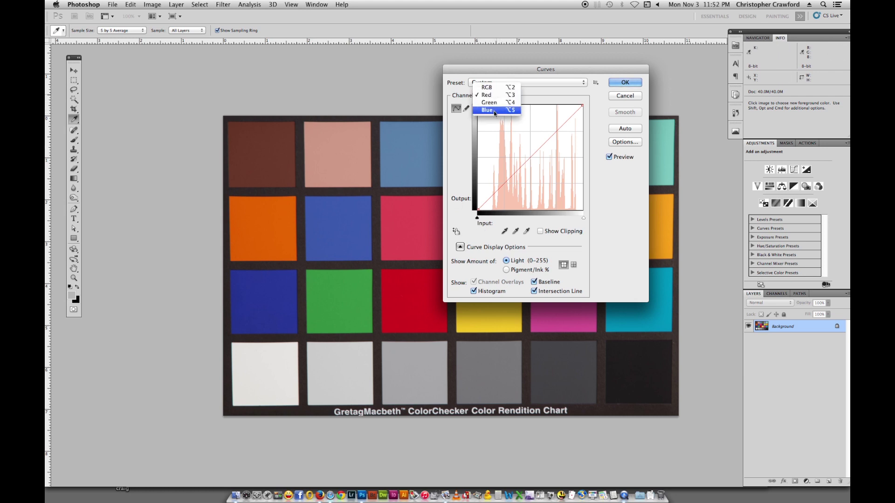
{"action": "left_click", "coordinate": [494, 110]}
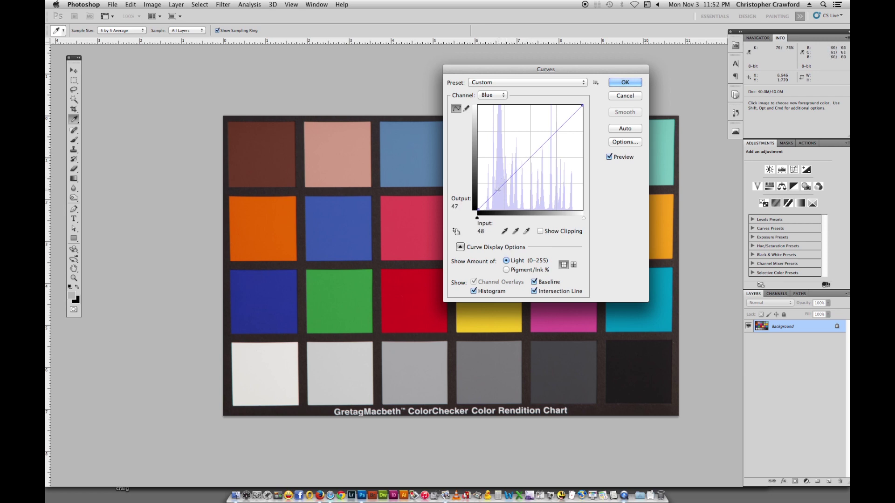
{"action": "left_click_drag", "start_coordinate": [499, 190], "coordinate": [499, 193]}
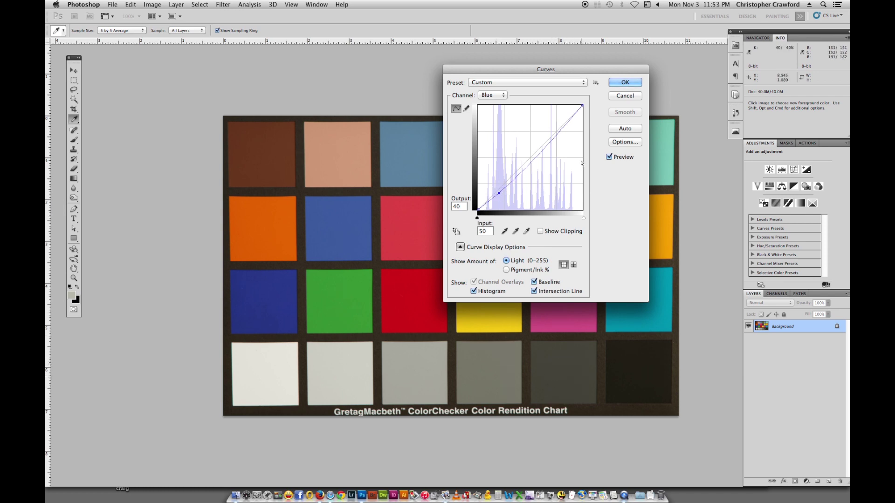
{"action": "left_click_drag", "start_coordinate": [559, 134], "coordinate": [557, 130]}
{"action": "left_click", "coordinate": [610, 157]}
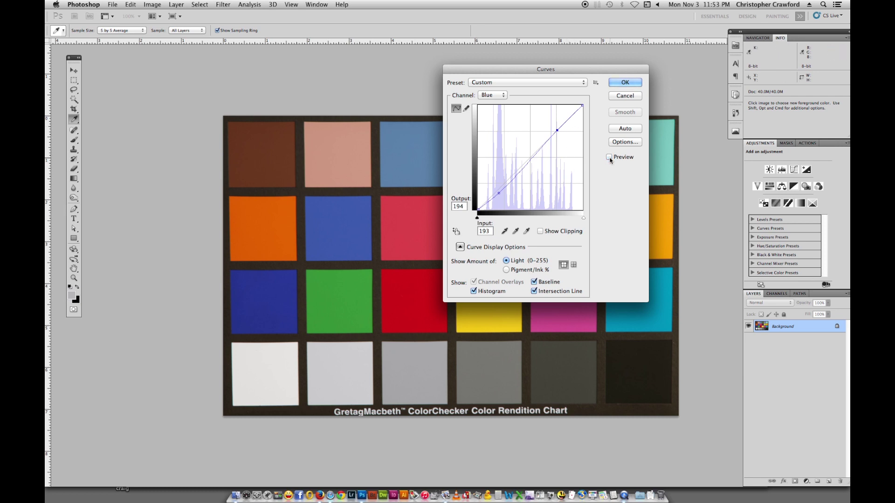
{"action": "left_click", "coordinate": [610, 158]}
{"action": "left_click", "coordinate": [610, 157]}
{"action": "left_click", "coordinate": [610, 157]}
Clear the Blue curve points and keep a single midpoint near 127/125.
{"action": "left_click_drag", "start_coordinate": [558, 129], "coordinate": [549, 136]}
{"action": "left_click_drag", "start_coordinate": [499, 193], "coordinate": [485, 84]}
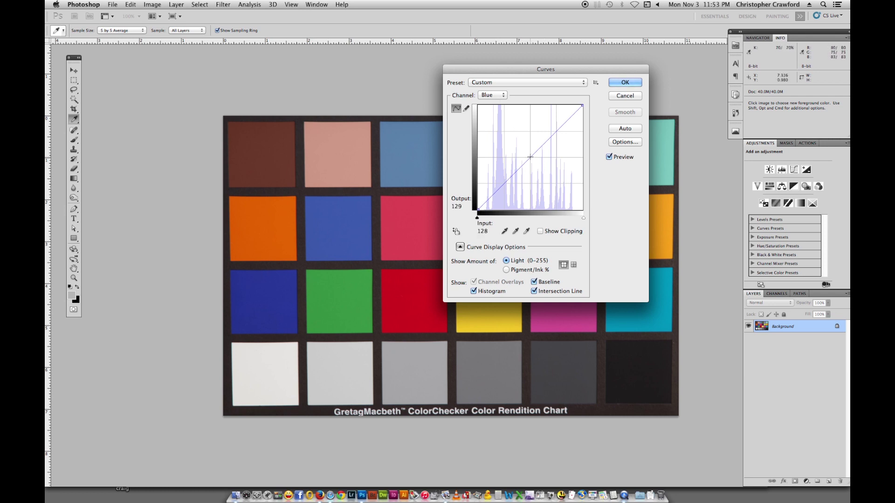
{"action": "left_click_drag", "start_coordinate": [530, 156], "coordinate": [532, 160]}
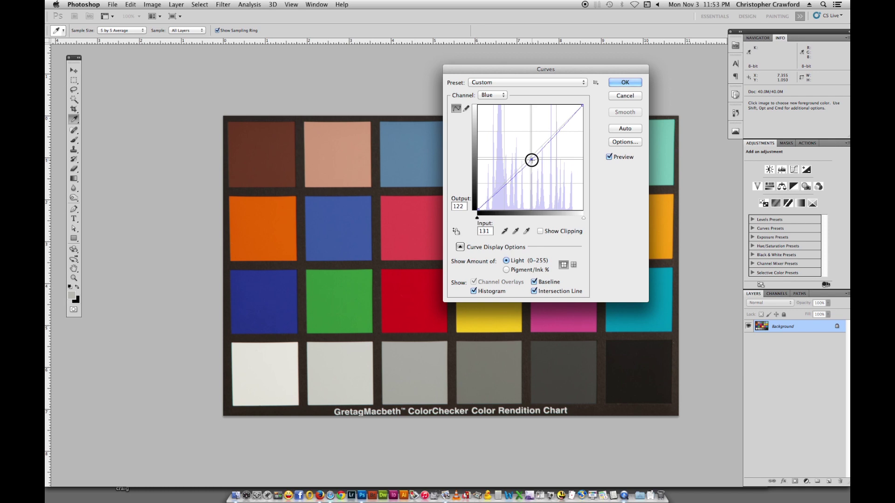
{"action": "left_click", "coordinate": [495, 96]}
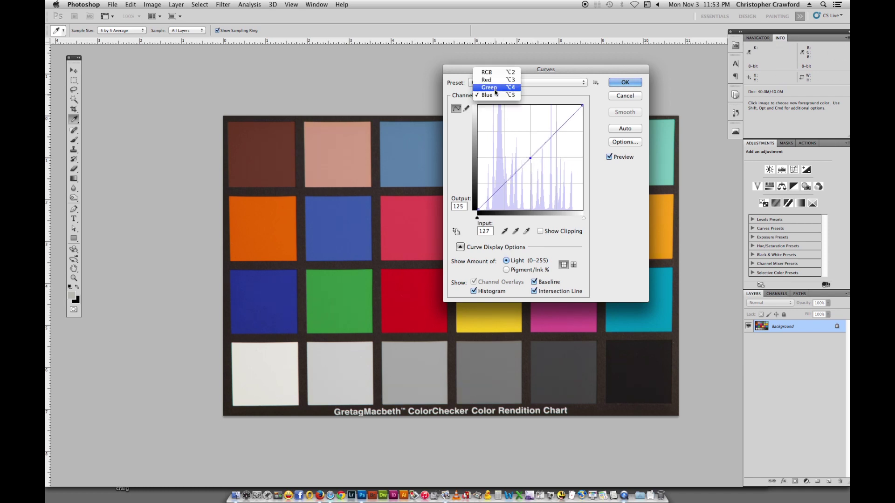
On the Green channel, push the midpoint down and up, then return it to about 127/128.
{"action": "left_click", "coordinate": [494, 87]}
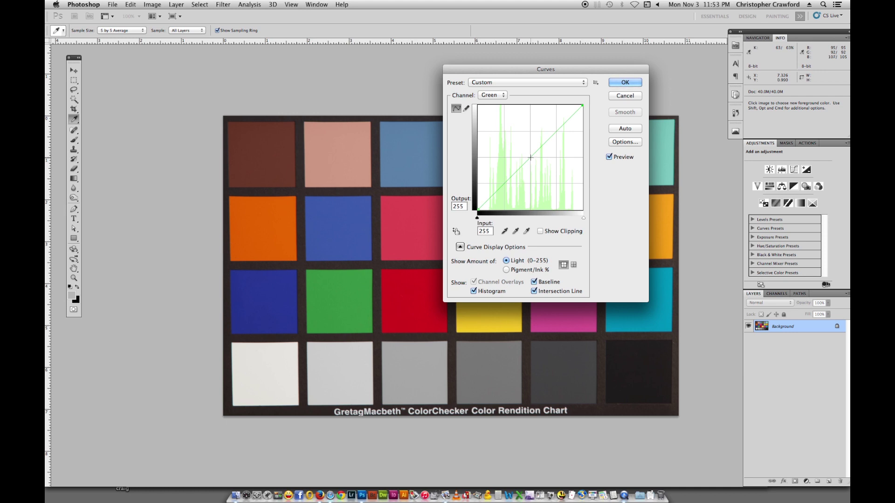
{"action": "left_click_drag", "start_coordinate": [530, 158], "coordinate": [532, 160]}
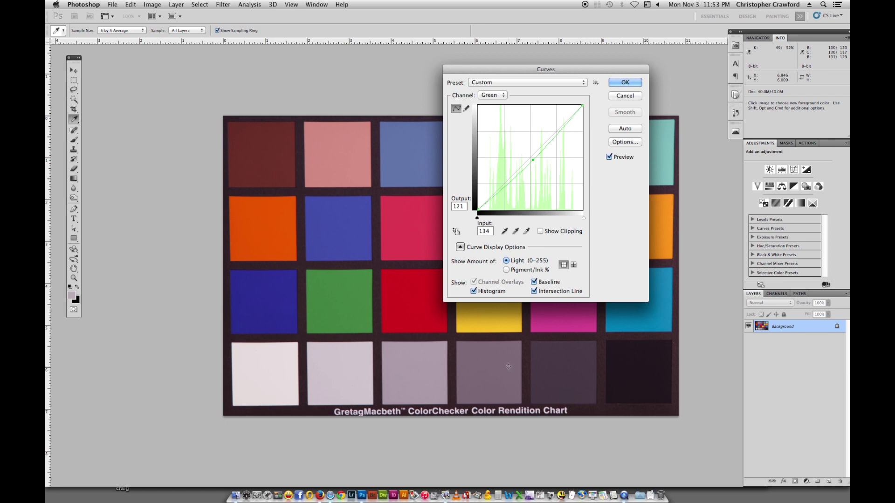
{"action": "left_click_drag", "start_coordinate": [532, 160], "coordinate": [532, 160]}
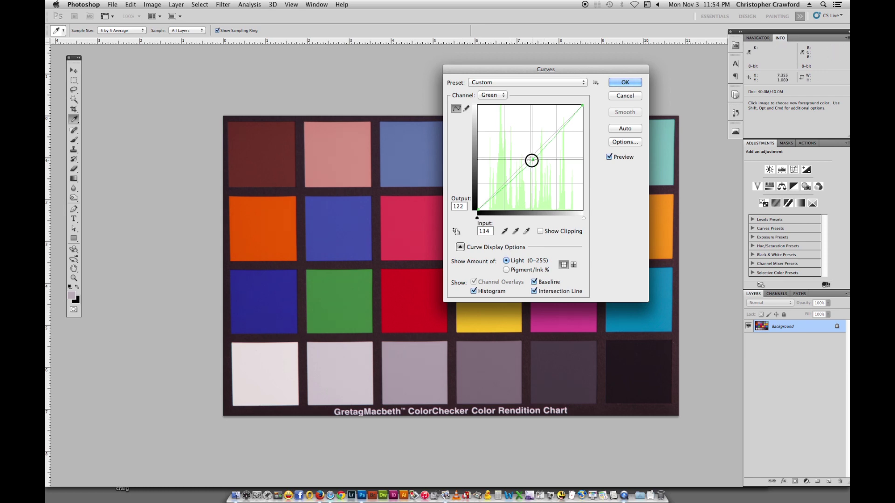
{"action": "left_click_drag", "start_coordinate": [532, 161], "coordinate": [528, 155]}
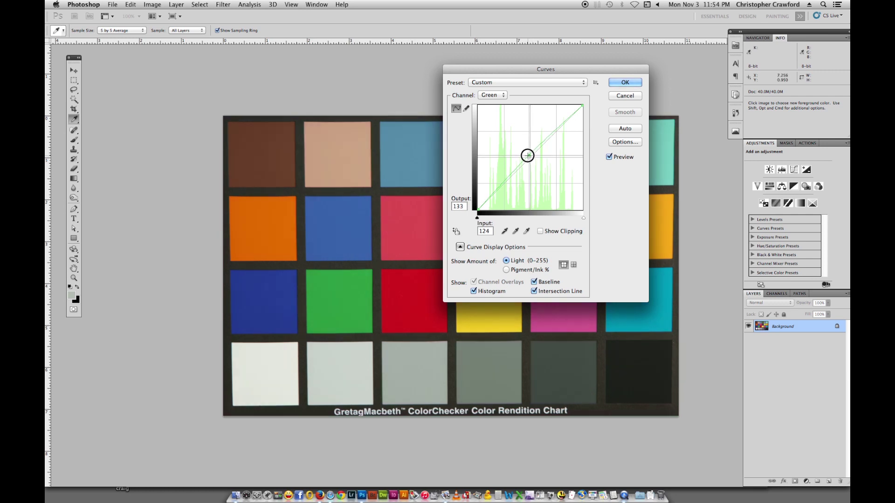
{"action": "left_click_drag", "start_coordinate": [527, 155], "coordinate": [529, 159]}
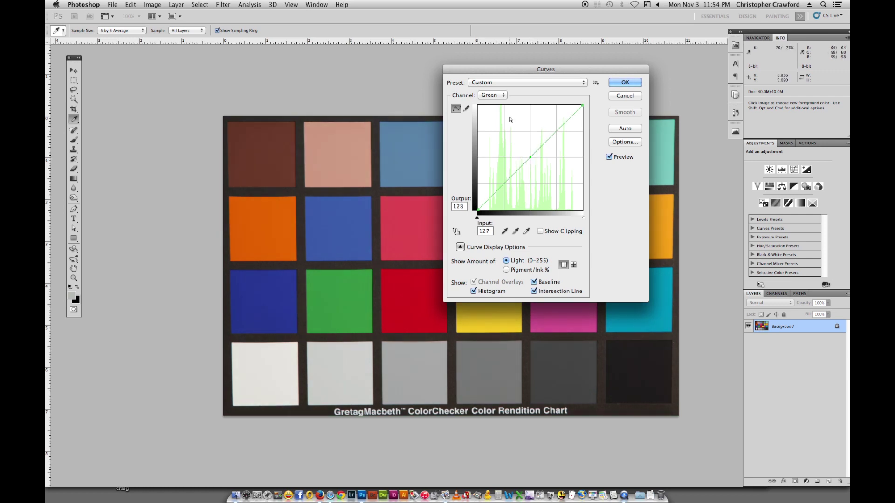
{"action": "left_click", "coordinate": [493, 95]}
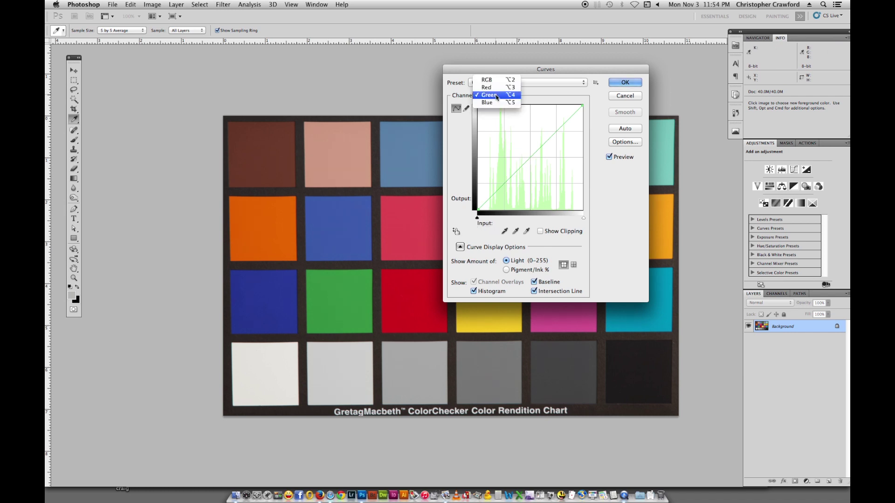
Try cyan and red midtone shifts on the Red curve, delete the point, and move the dialog right.
{"action": "left_click", "coordinate": [497, 87]}
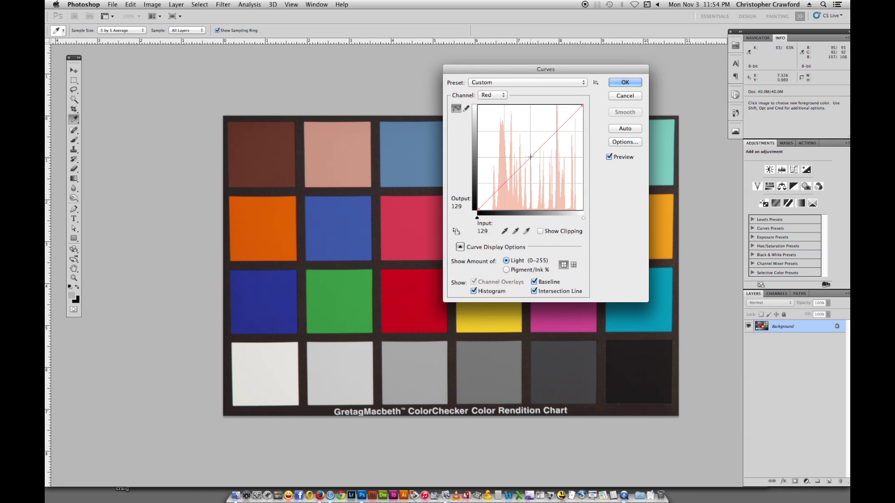
{"action": "left_click_drag", "start_coordinate": [531, 158], "coordinate": [531, 157]}
{"action": "left_click_drag", "start_coordinate": [530, 158], "coordinate": [530, 157]}
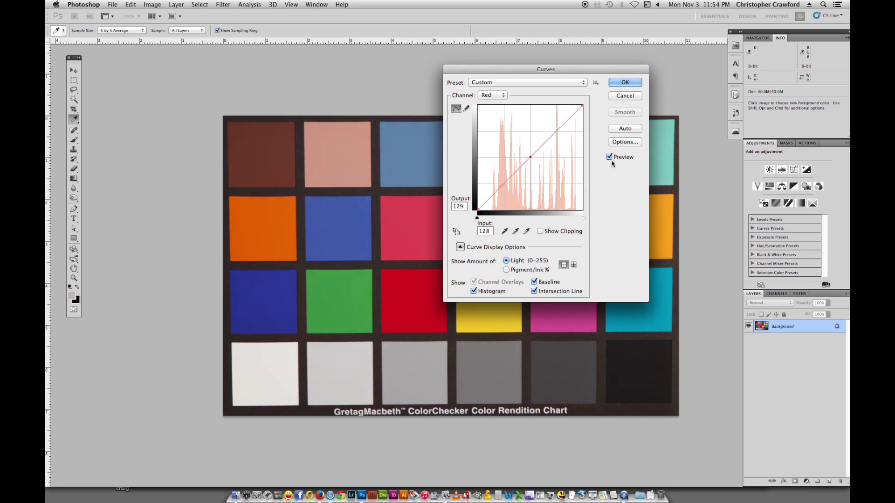
{"action": "key", "text": "Delete"}
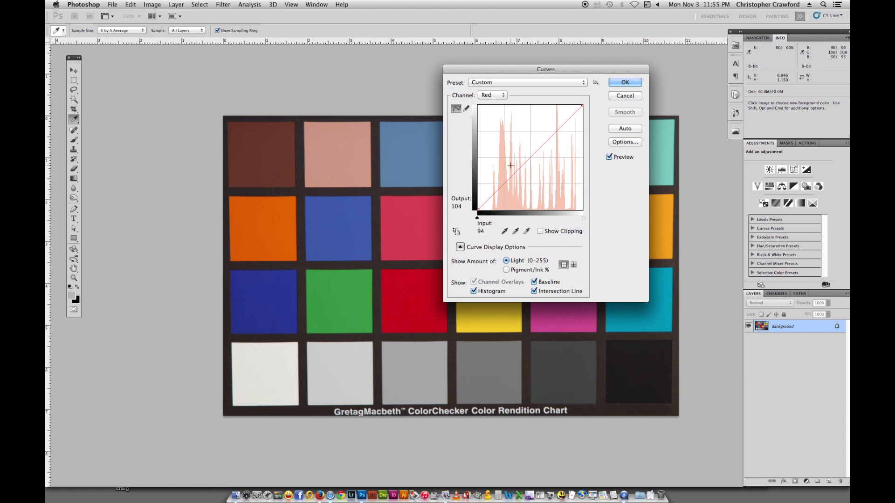
{"action": "left_click_drag", "start_coordinate": [532, 69], "coordinate": [606, 71]}
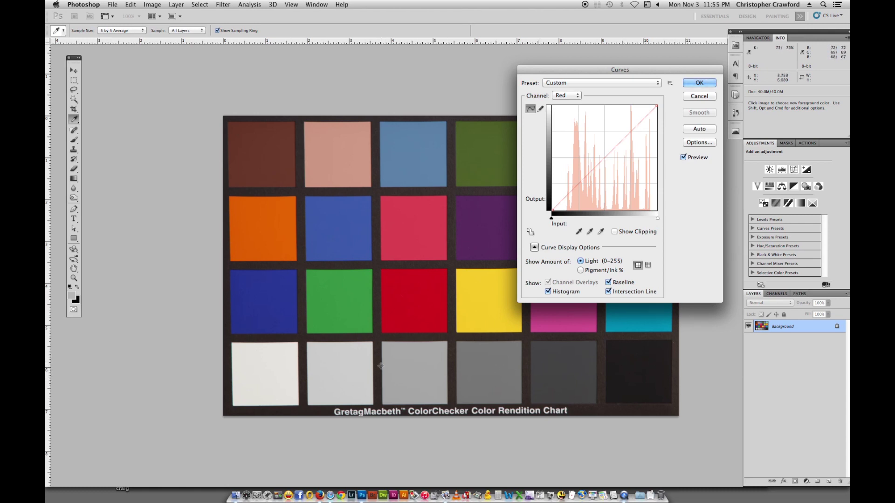
Cancel the chart's Curves, close the ColorChecker document, and start Curves (Cmd+M) on the barn photo.
{"action": "left_click", "coordinate": [696, 97]}
{"action": "key", "text": "j"}
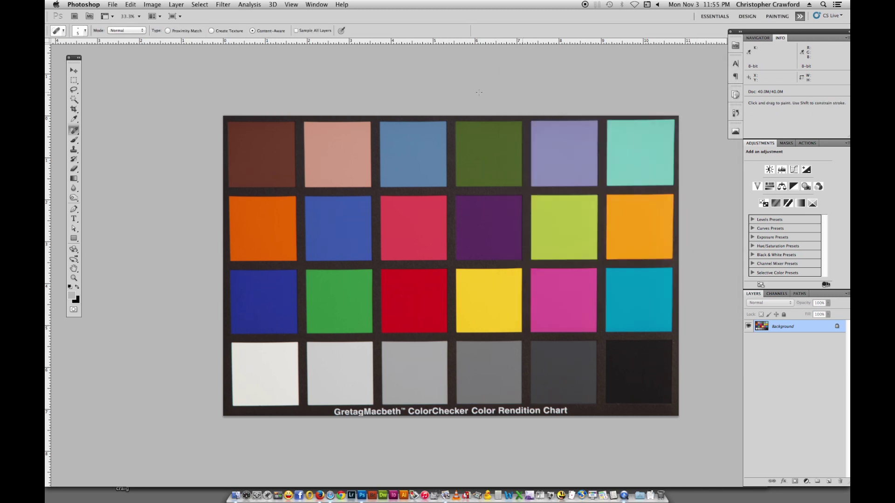
{"action": "key", "text": "super"}
{"action": "key", "text": "super+w"}
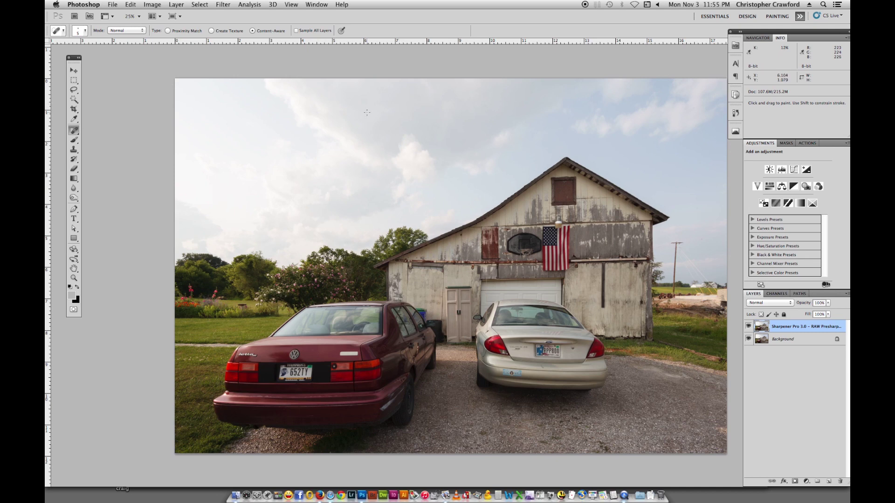
{"action": "key", "text": "super+m"}
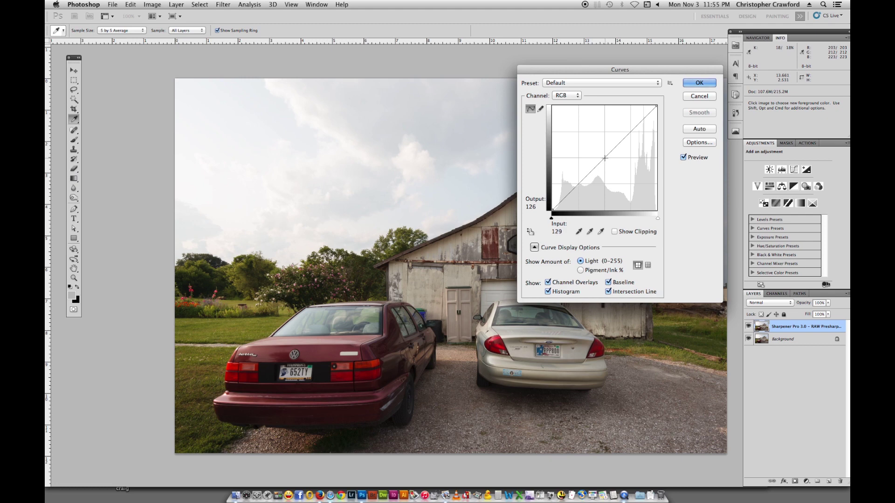
Test brightening and darkening the barn photo's midpoint, then anchor a 128/128 point and move the dialog aside.
{"action": "left_click_drag", "start_coordinate": [602, 159], "coordinate": [602, 154]}
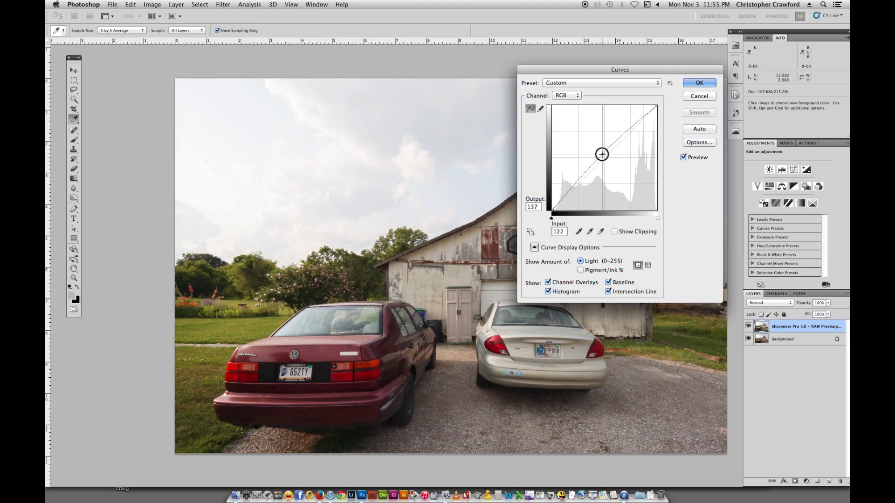
{"action": "left_click_drag", "start_coordinate": [603, 72], "coordinate": [458, 92]}
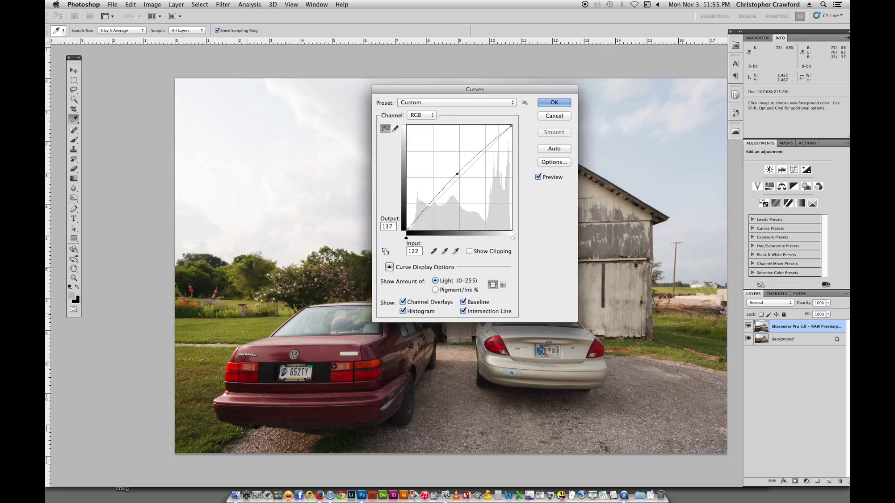
{"action": "left_click_drag", "start_coordinate": [458, 172], "coordinate": [460, 180]}
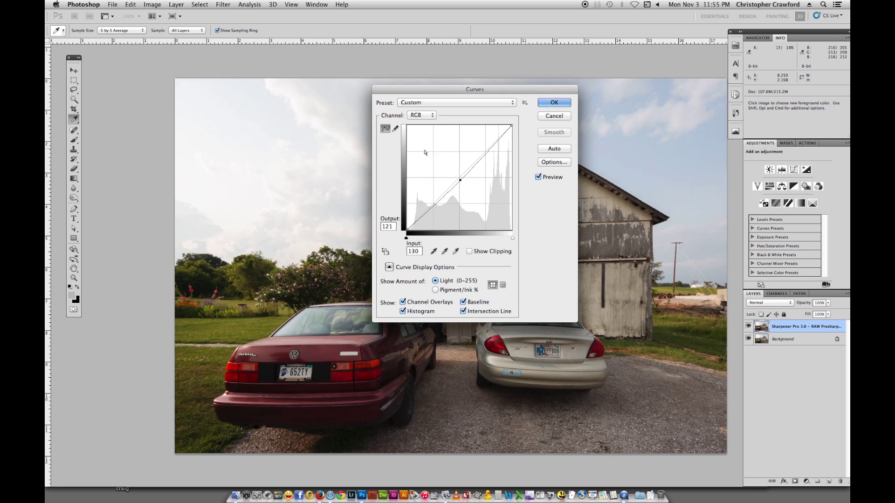
{"action": "key", "text": "Delete"}
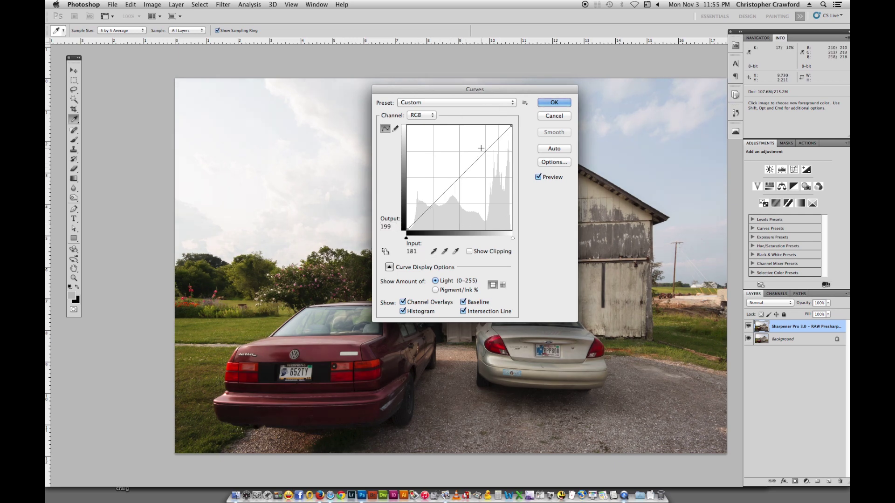
{"action": "left_click", "coordinate": [459, 178]}
{"action": "left_click_drag", "start_coordinate": [484, 89], "coordinate": [739, 86]}
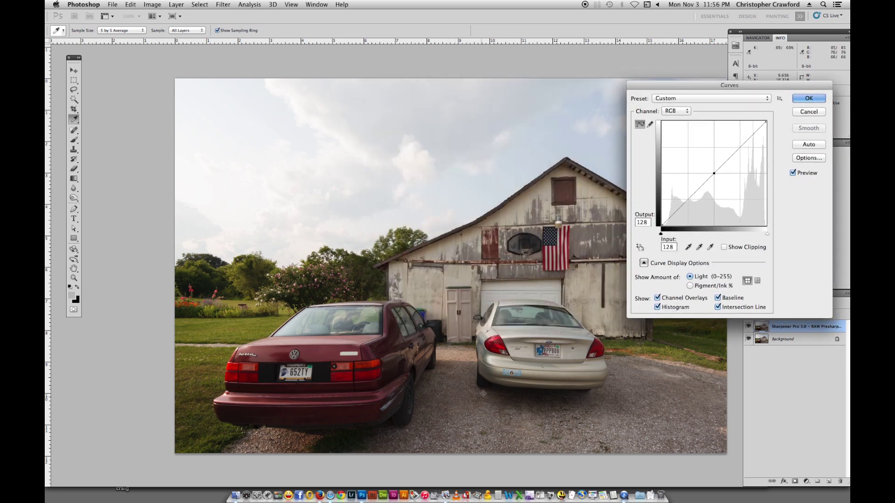
Add trial shadow and highlight points, compare with Preview, and reposition the Curves dialog off the barn.
{"action": "left_click", "coordinate": [685, 199]}
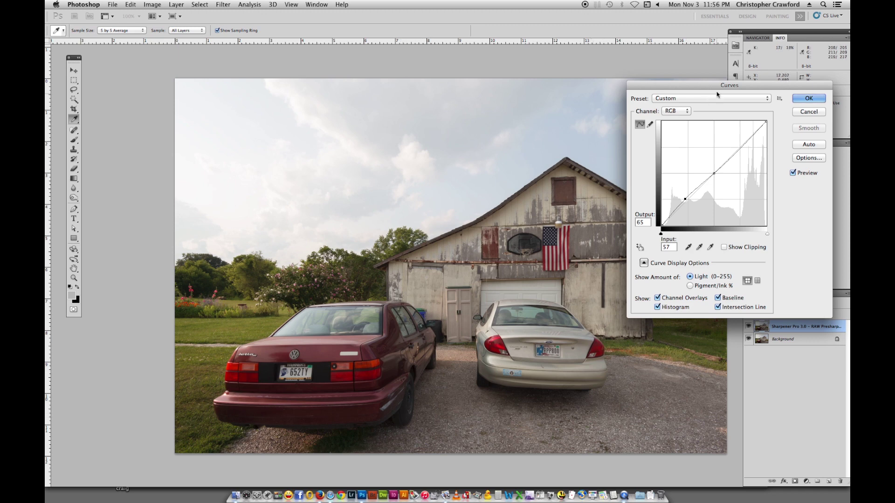
{"action": "left_click_drag", "start_coordinate": [715, 88], "coordinate": [449, 101]}
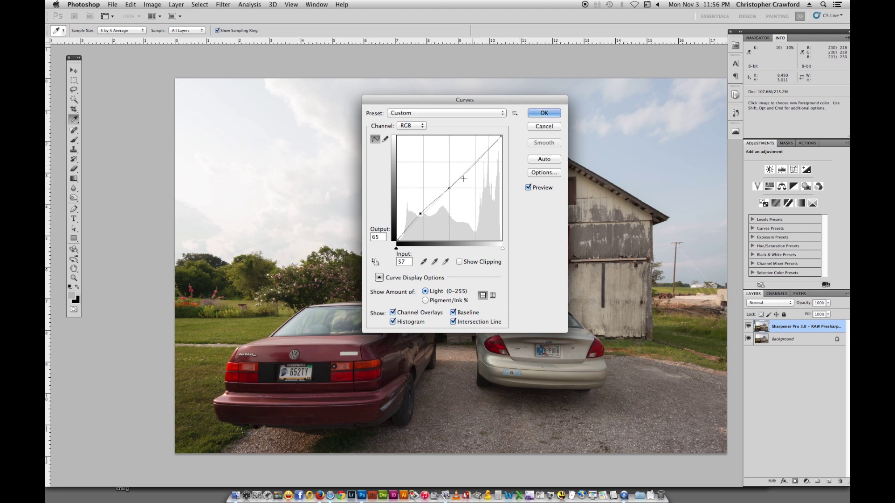
{"action": "left_click", "coordinate": [529, 188]}
{"action": "left_click", "coordinate": [529, 188]}
{"action": "left_click_drag", "start_coordinate": [480, 158], "coordinate": [483, 160]}
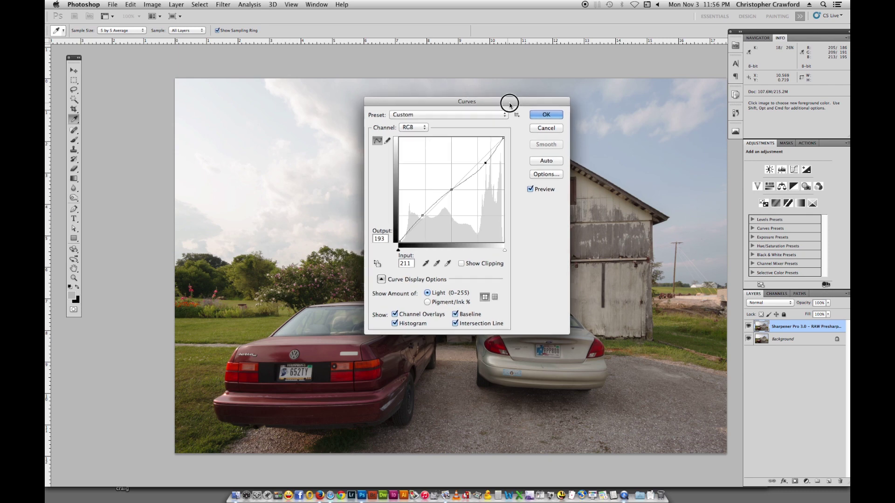
{"action": "left_click_drag", "start_coordinate": [510, 100], "coordinate": [594, 182]}
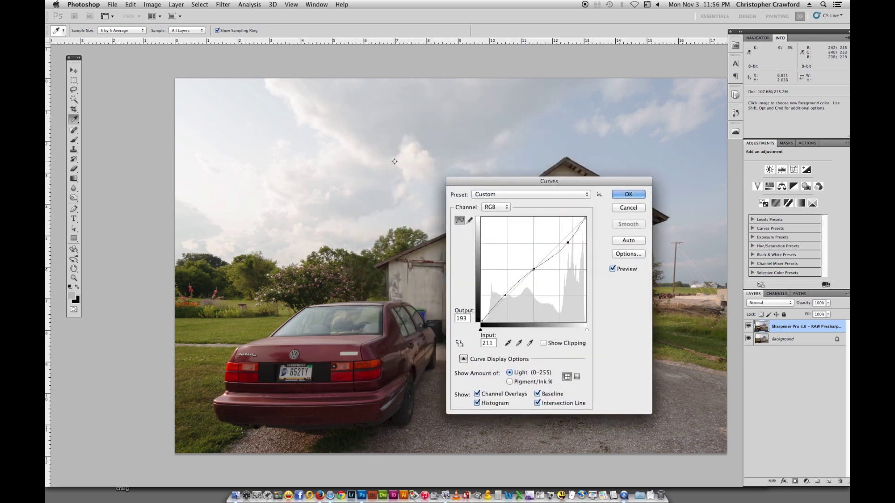
{"action": "left_click_drag", "start_coordinate": [561, 183], "coordinate": [430, 187]}
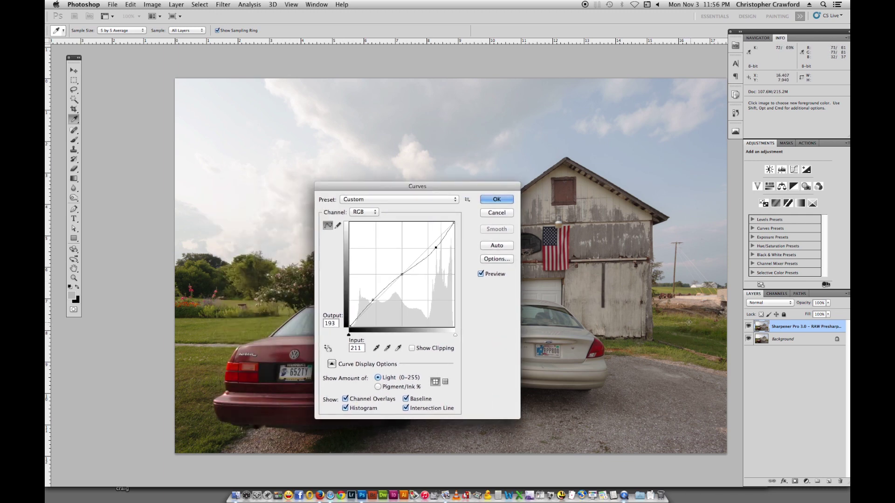
{"action": "left_click_drag", "start_coordinate": [426, 191], "coordinate": [594, 164]}
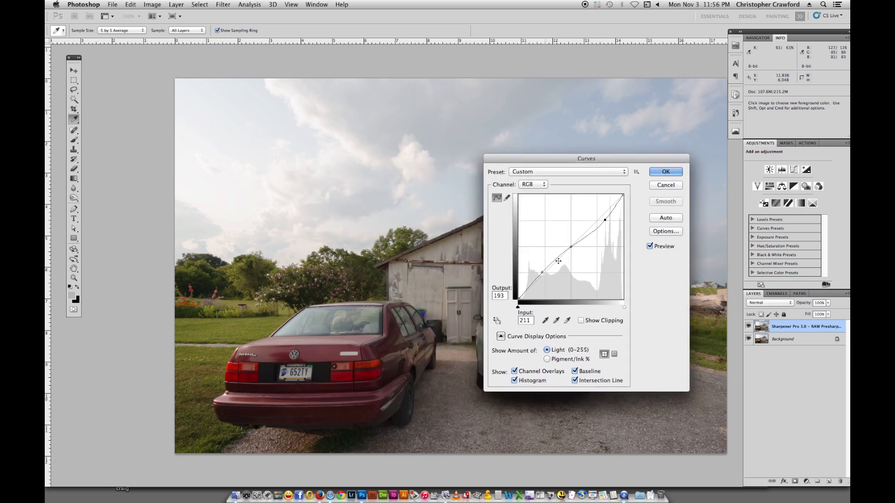
Delete the trial shadow and upper points, leaving one control point on the RGB curve.
{"action": "left_click", "coordinate": [605, 219], "text": "super"}
{"action": "left_click", "coordinate": [542, 272]}
{"action": "left_click_drag", "start_coordinate": [543, 273], "coordinate": [542, 272]}
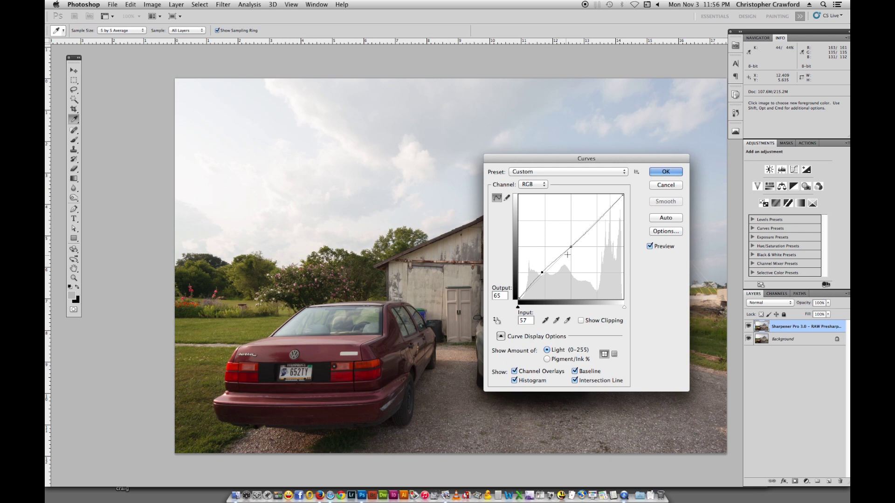
{"action": "left_click", "coordinate": [600, 220]}
{"action": "key", "text": "Delete"}
{"action": "left_click", "coordinate": [571, 248]}
{"action": "left_click", "coordinate": [542, 272]}
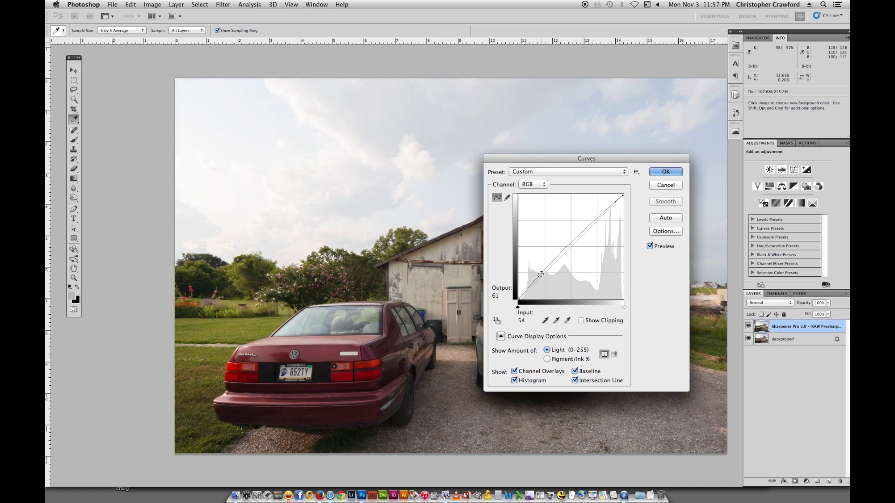
{"action": "key", "text": "BackSpace"}
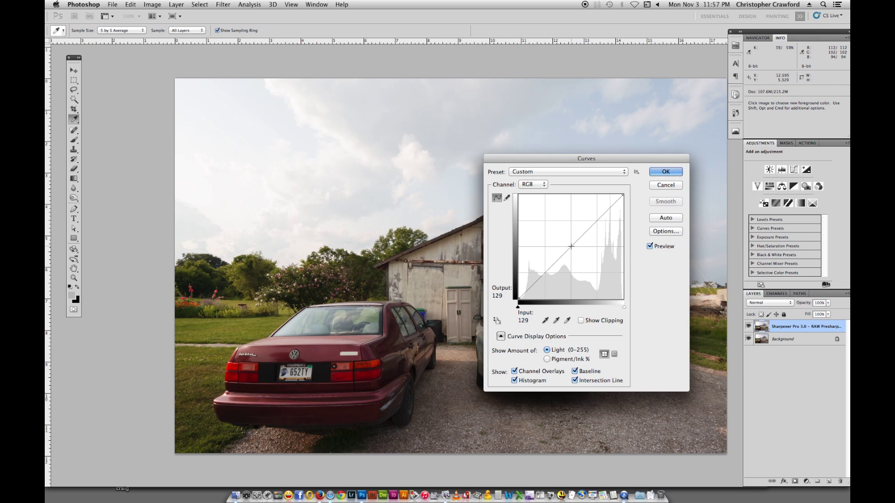
{"action": "left_click", "coordinate": [571, 246]}
Raise the upper curve point from 184 to 195 and move the dialog off the photo.
{"action": "left_click_drag", "start_coordinate": [596, 222], "coordinate": [594, 218]}
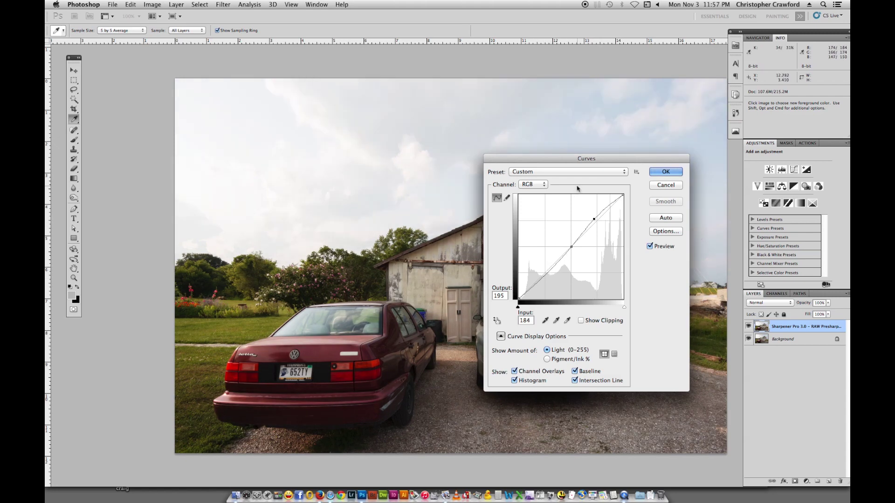
{"action": "left_click", "coordinate": [615, 161]}
{"action": "left_click_drag", "start_coordinate": [616, 161], "coordinate": [745, 63]}
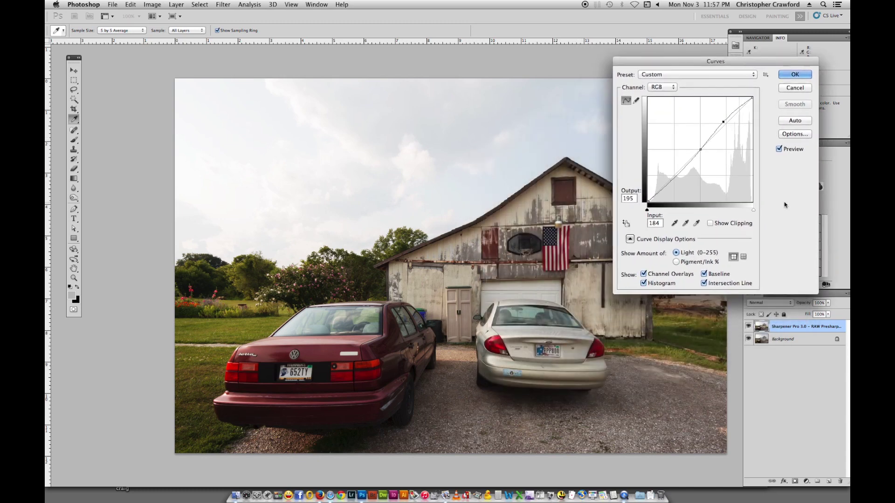
Compare the photo with Curves preview off and on, and shift the dialog to reveal the red car.
{"action": "left_click", "coordinate": [780, 149]}
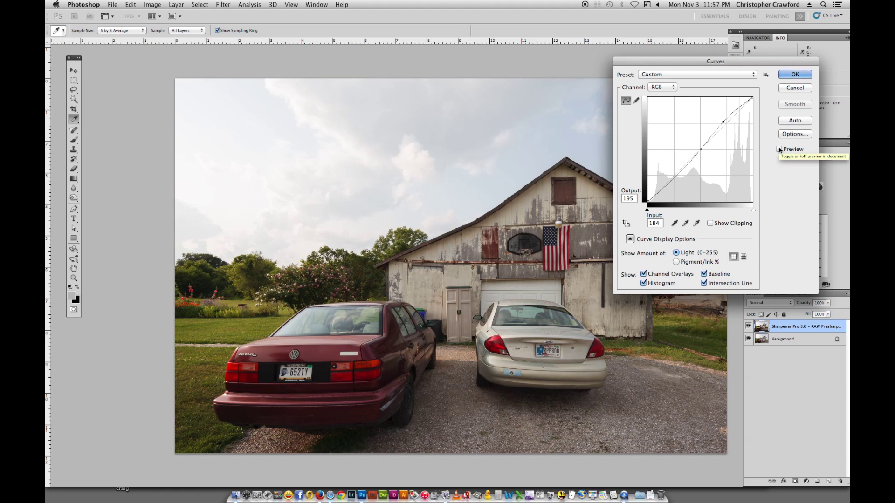
{"action": "left_click", "coordinate": [779, 149]}
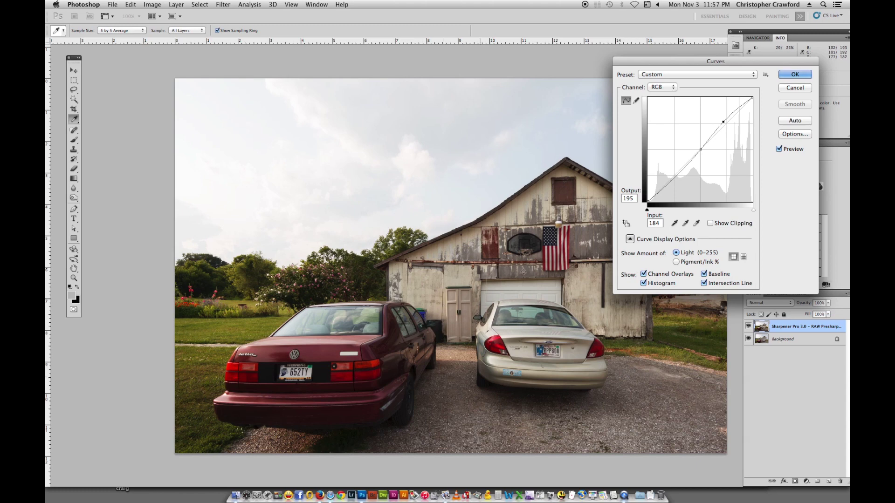
{"action": "left_click_drag", "start_coordinate": [659, 63], "coordinate": [279, 166]}
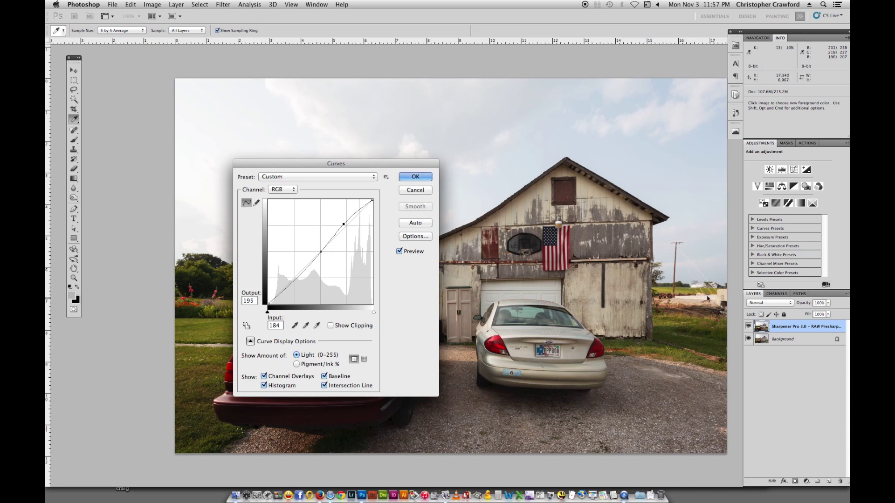
{"action": "left_click_drag", "start_coordinate": [387, 166], "coordinate": [627, 165]}
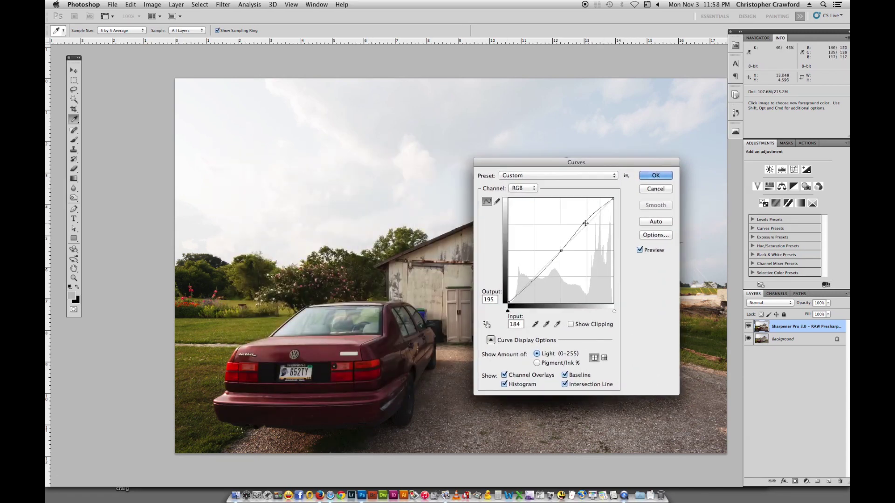
Ease the upper RGB curve point back to about 188→193 for gentler brightening.
{"action": "left_click_drag", "start_coordinate": [585, 223], "coordinate": [587, 223]}
{"action": "left_click_drag", "start_coordinate": [595, 166], "coordinate": [366, 137]}
{"action": "left_click_drag", "start_coordinate": [547, 163], "coordinate": [546, 124]}
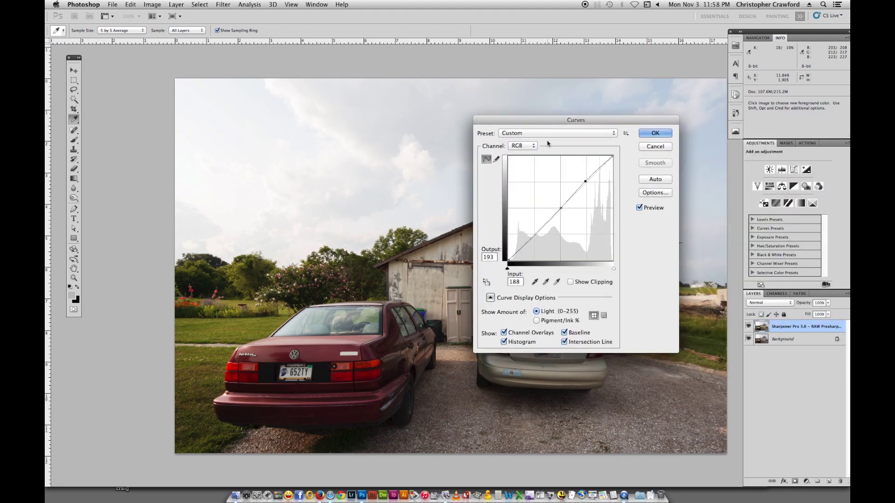
On the Blue channel curve, test a midtone point at 128/135, then return it to the diagonal.
{"action": "left_click", "coordinate": [526, 147]}
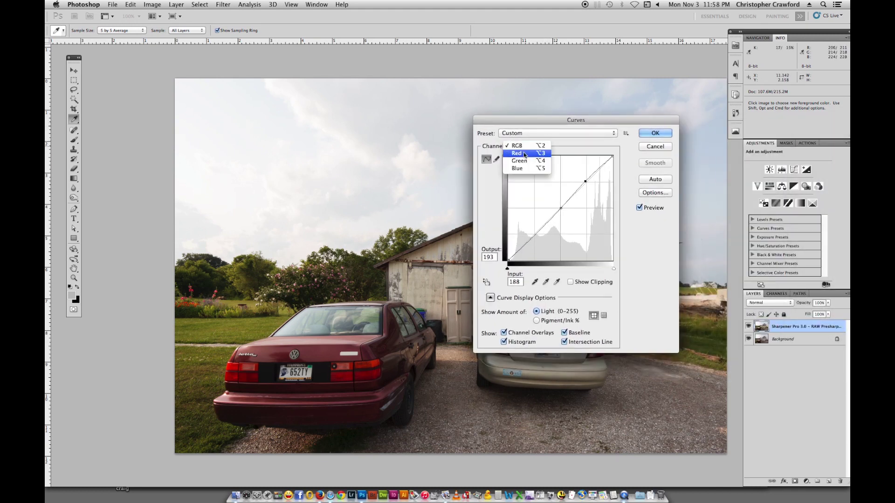
{"action": "left_click", "coordinate": [525, 155]}
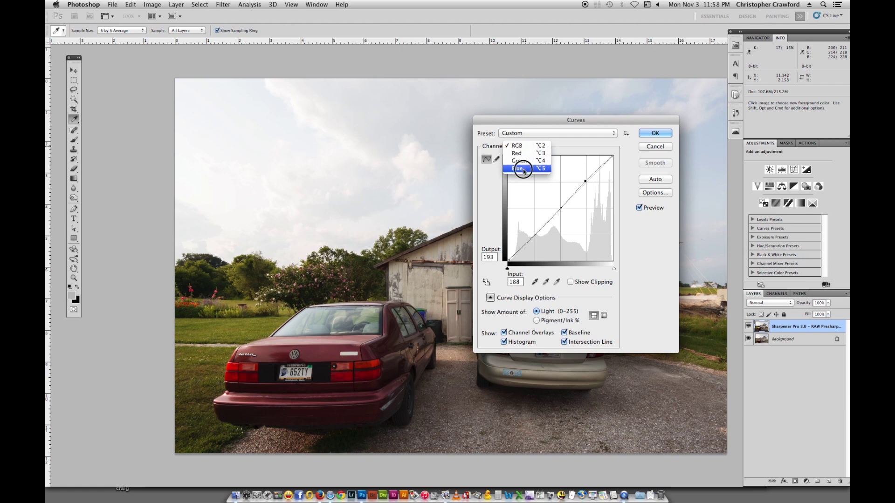
{"action": "left_click", "coordinate": [524, 170]}
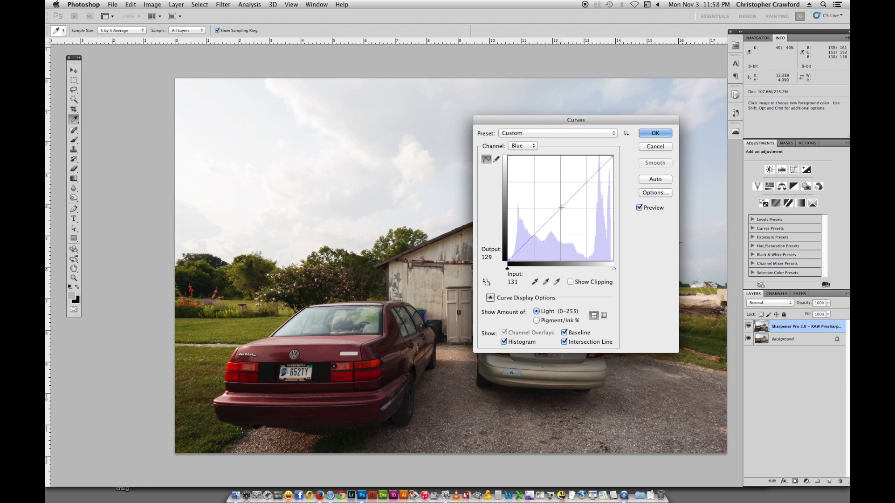
{"action": "left_click_drag", "start_coordinate": [562, 207], "coordinate": [560, 204]}
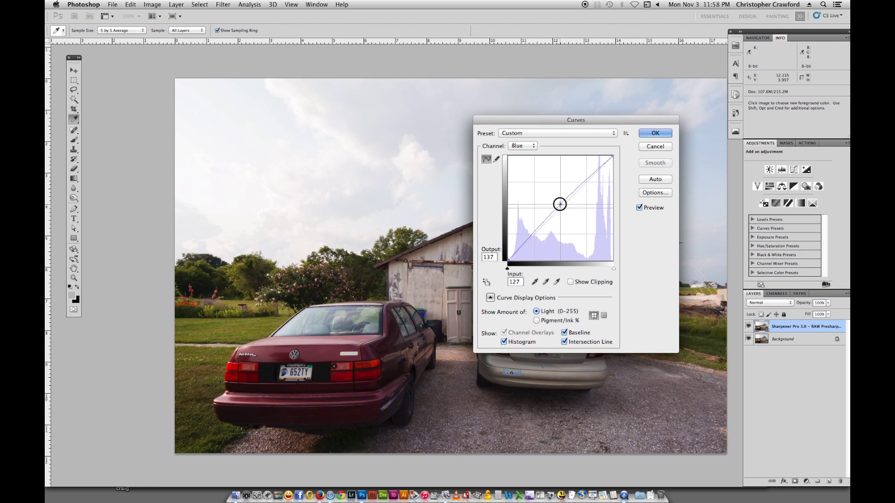
{"action": "left_click_drag", "start_coordinate": [560, 204], "coordinate": [561, 206]}
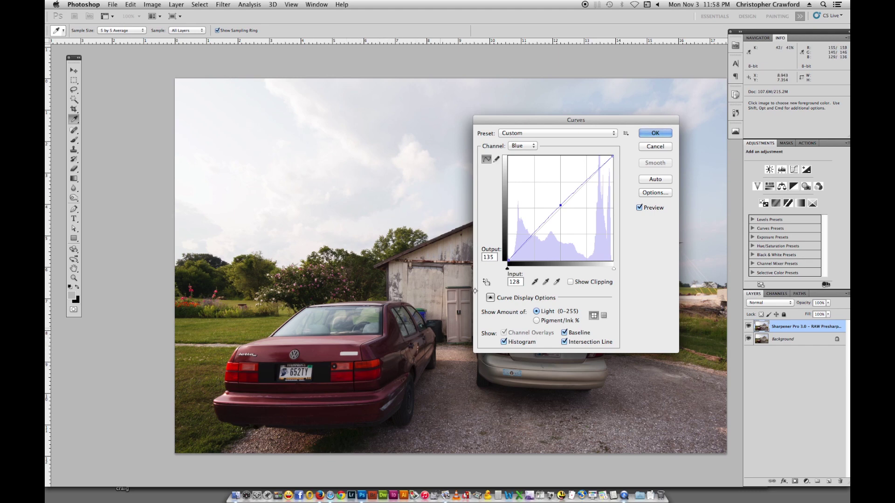
{"action": "left_click_drag", "start_coordinate": [561, 206], "coordinate": [559, 210]}
Pull the Red channel curve midpoint down to 133→122 and apply the Curves correction.
{"action": "left_click", "coordinate": [526, 147]}
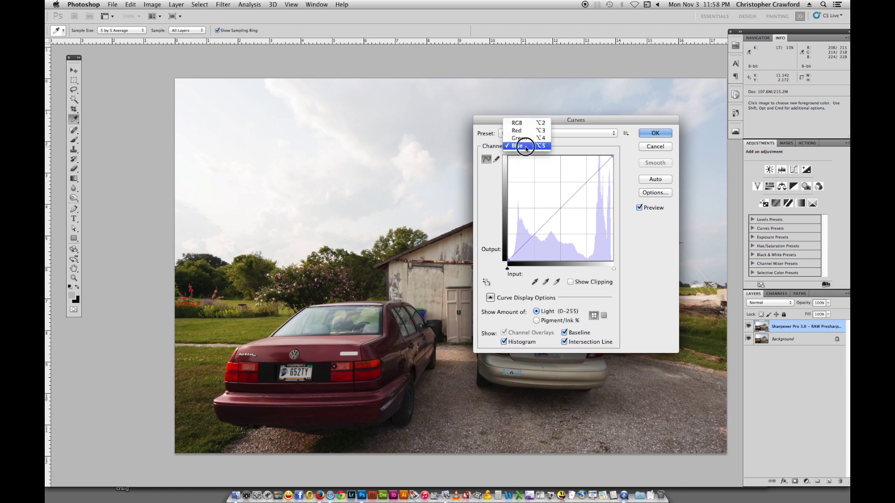
{"action": "left_click", "coordinate": [519, 131]}
{"action": "left_click_drag", "start_coordinate": [561, 209], "coordinate": [562, 211]}
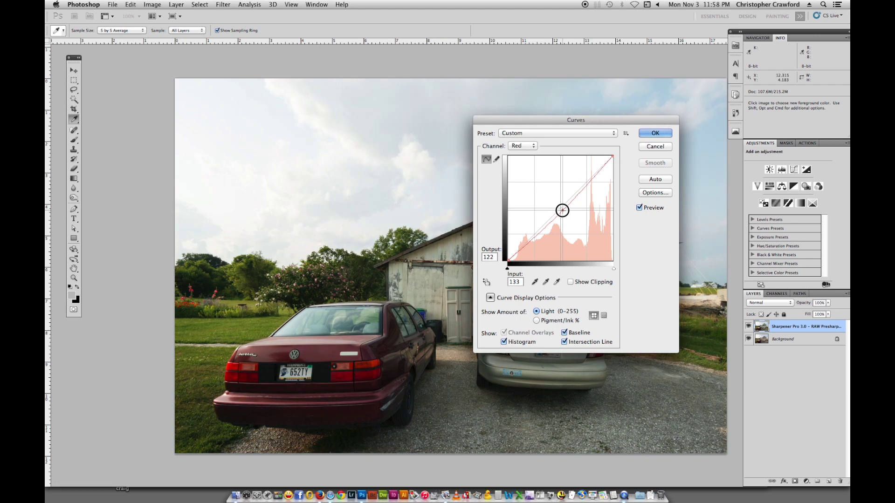
{"action": "left_click_drag", "start_coordinate": [549, 124], "coordinate": [712, 111]}
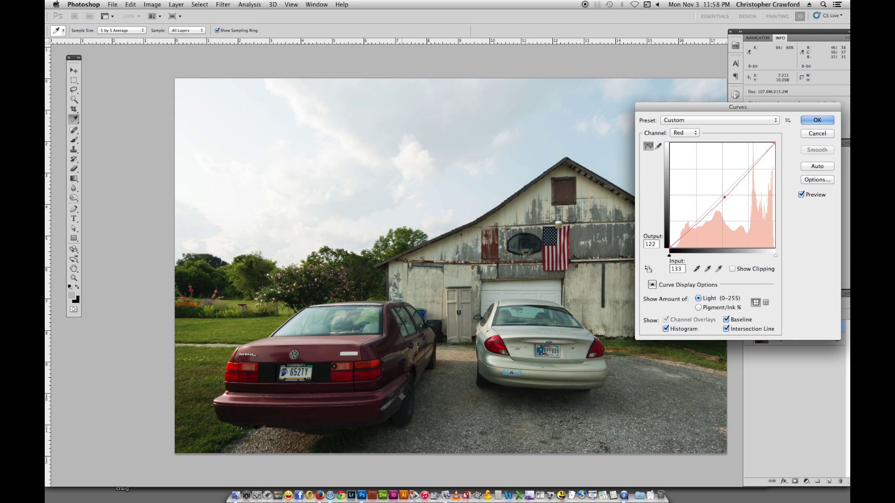
{"action": "left_click_drag", "start_coordinate": [711, 110], "coordinate": [420, 155]}
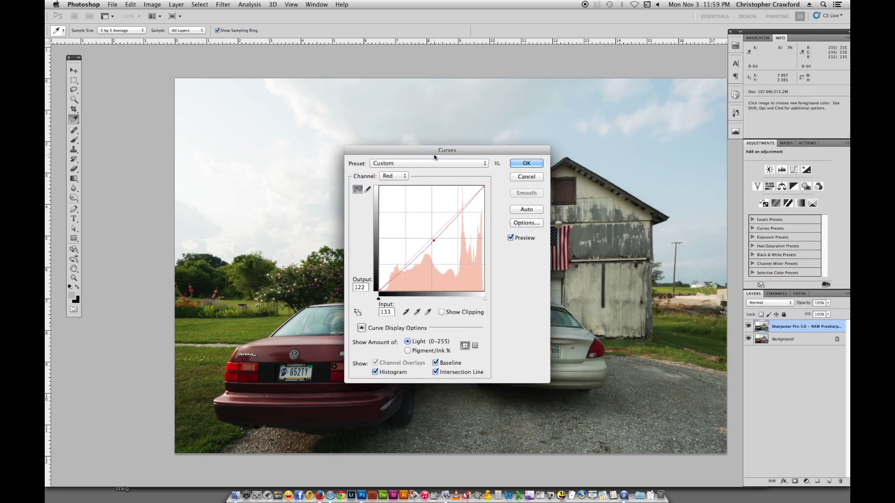
{"action": "left_click", "coordinate": [530, 166]}
{"action": "key", "text": "j"}
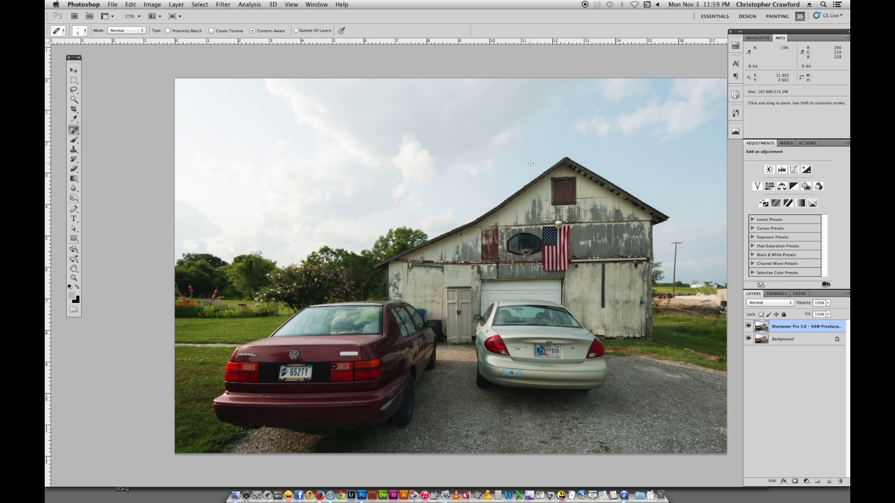
Start a fresh Curves adjustment with the default RGB curve and move the dialog up-left.
{"action": "key", "text": "super+m"}
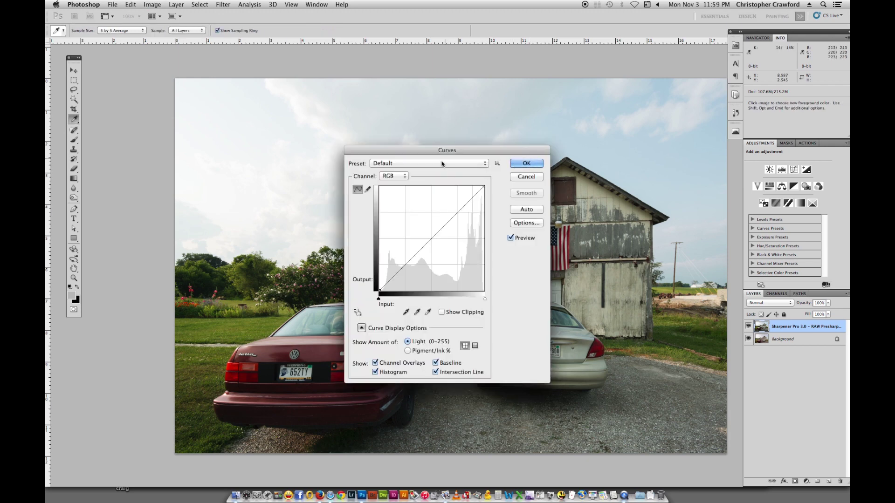
{"action": "left_click", "coordinate": [396, 176]}
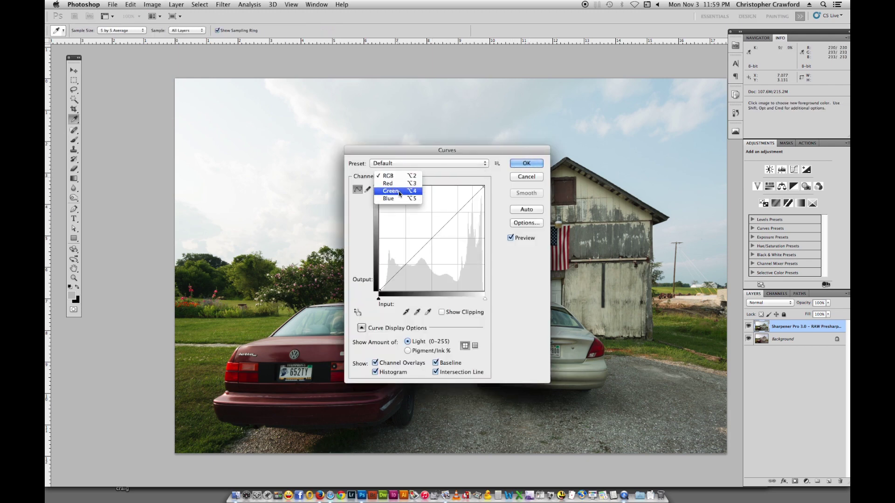
{"action": "left_click", "coordinate": [465, 150]}
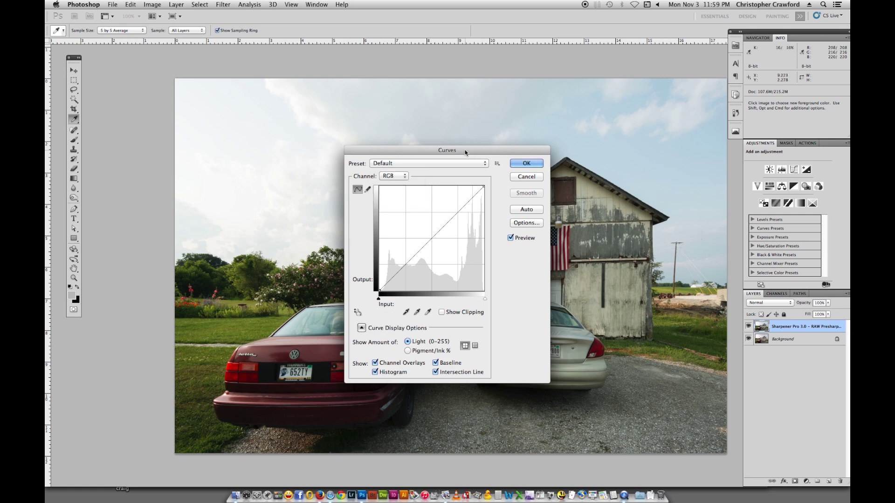
{"action": "left_click_drag", "start_coordinate": [465, 150], "coordinate": [302, 54]}
Switch the new curve to the Green channel, add a test point, then delete it.
{"action": "left_click", "coordinate": [235, 81]}
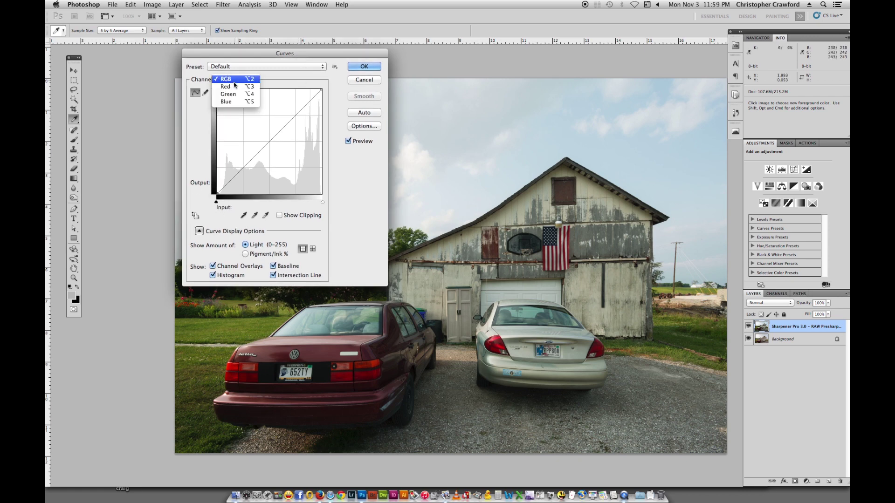
{"action": "left_click", "coordinate": [234, 99]}
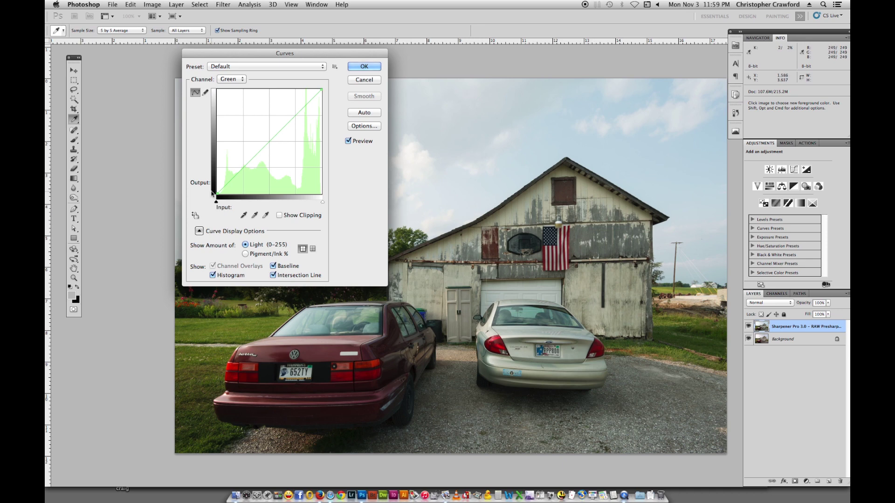
{"action": "left_click", "coordinate": [270, 142]}
{"action": "key", "text": "Delete"}
{"action": "left_click", "coordinate": [235, 79]}
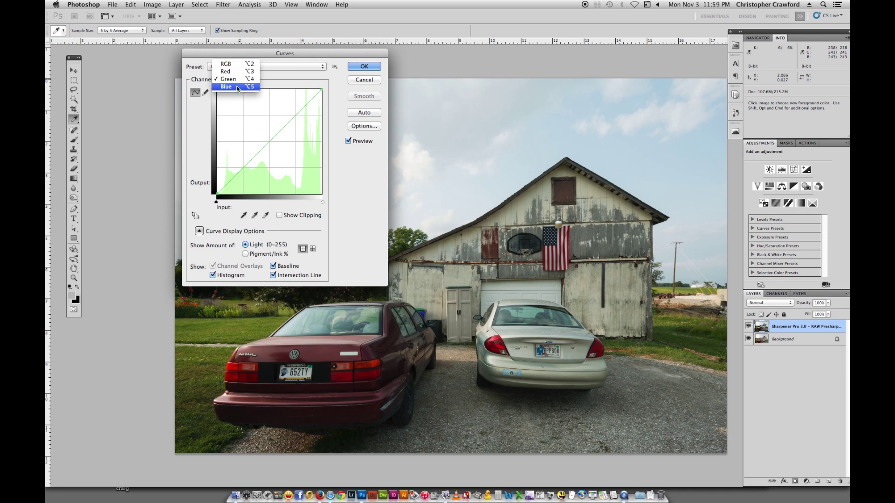
Add and delete a test point on the Blue curve, leaving blue straight.
{"action": "left_click", "coordinate": [237, 86]}
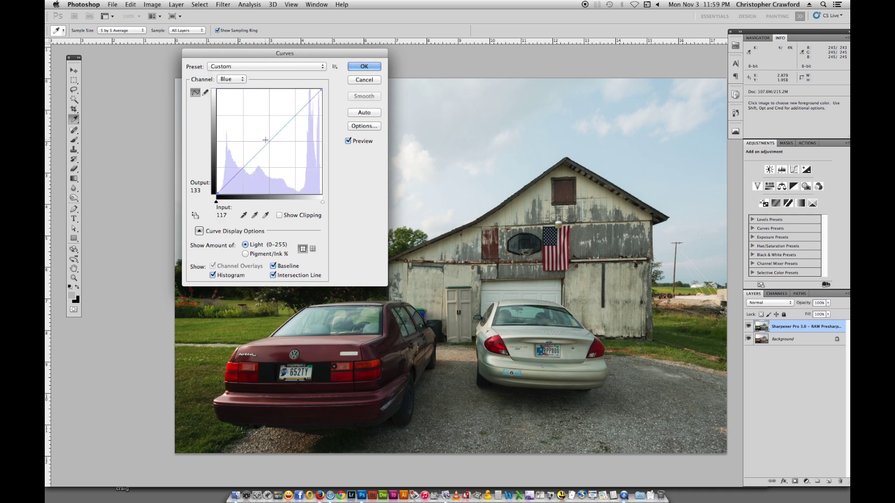
{"action": "left_click_drag", "start_coordinate": [270, 142], "coordinate": [270, 143]}
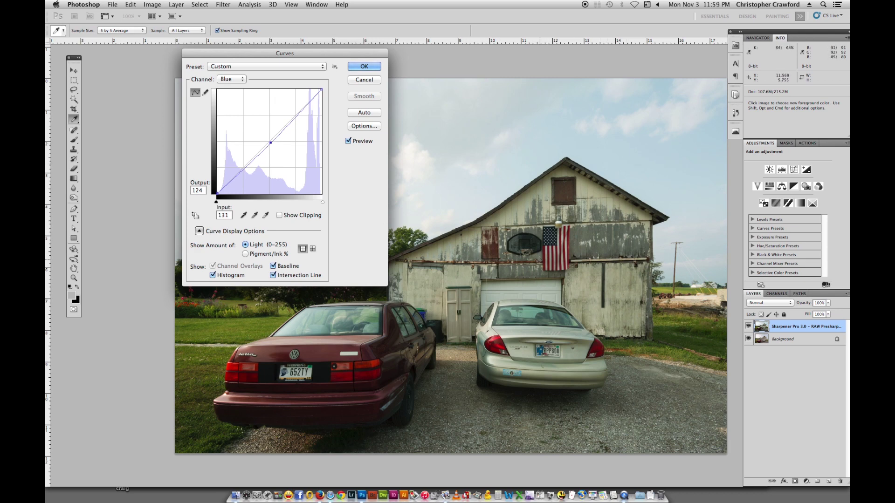
{"action": "key", "text": "Delete"}
{"action": "left_click", "coordinate": [230, 79]}
{"action": "left_click", "coordinate": [228, 79]}
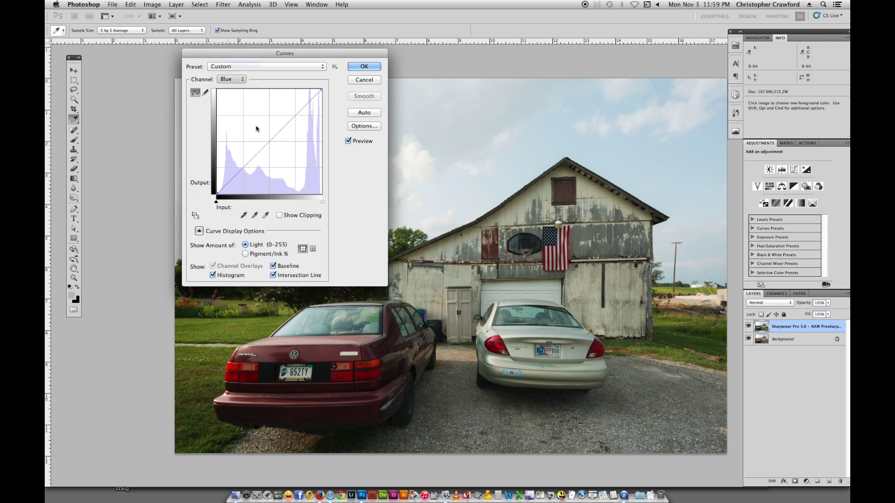
Raise the Red curve midpoint to 124→131 and apply the second Curves pass.
{"action": "key", "text": "alt+3"}
{"action": "left_click_drag", "start_coordinate": [269, 142], "coordinate": [269, 140]}
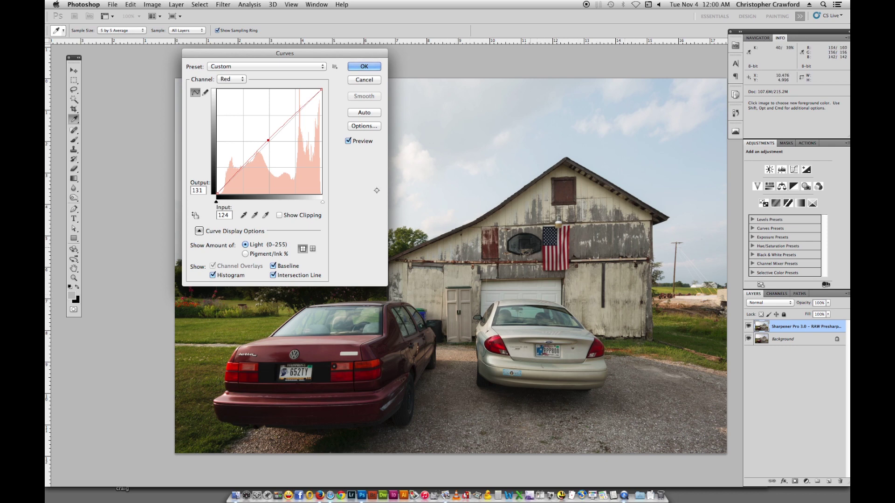
{"action": "left_click", "coordinate": [364, 66]}
{"action": "key", "text": "j"}
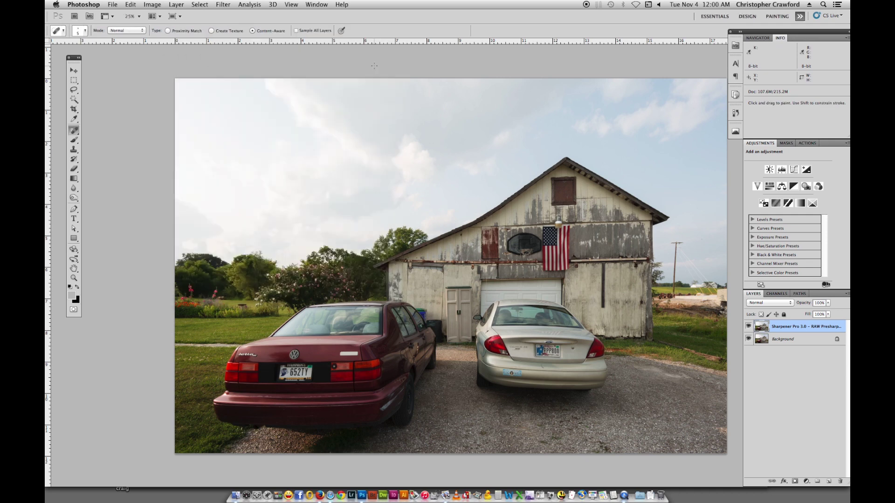